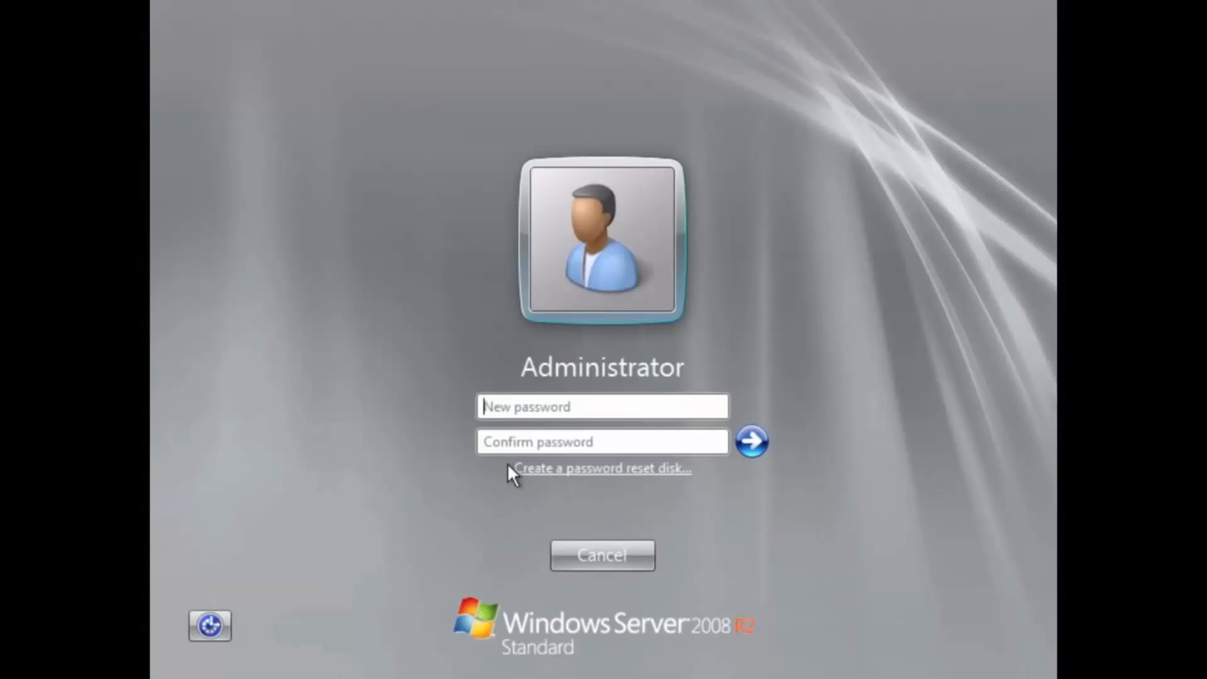
Set and confirm a new password for the Administrator account, and continue to the desktop.
{"action": "type", "text": "•••••••••••"}
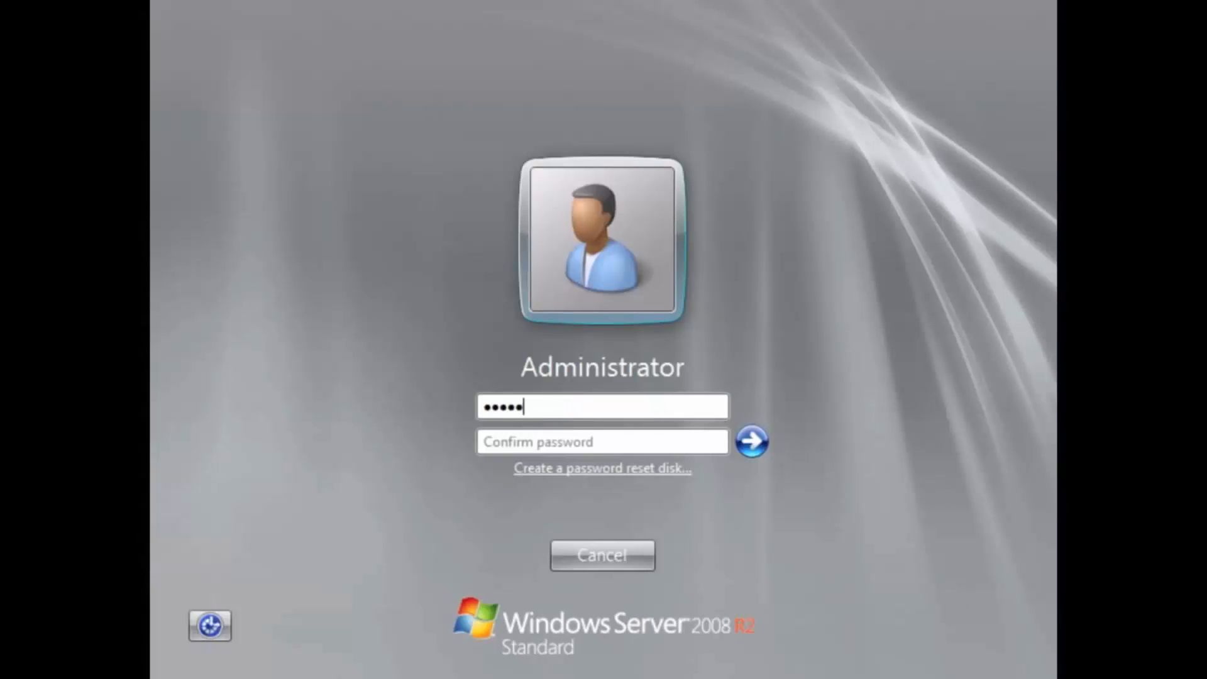
{"action": "key", "text": "Tab"}
{"action": "type", "text": "•••••••••••"}
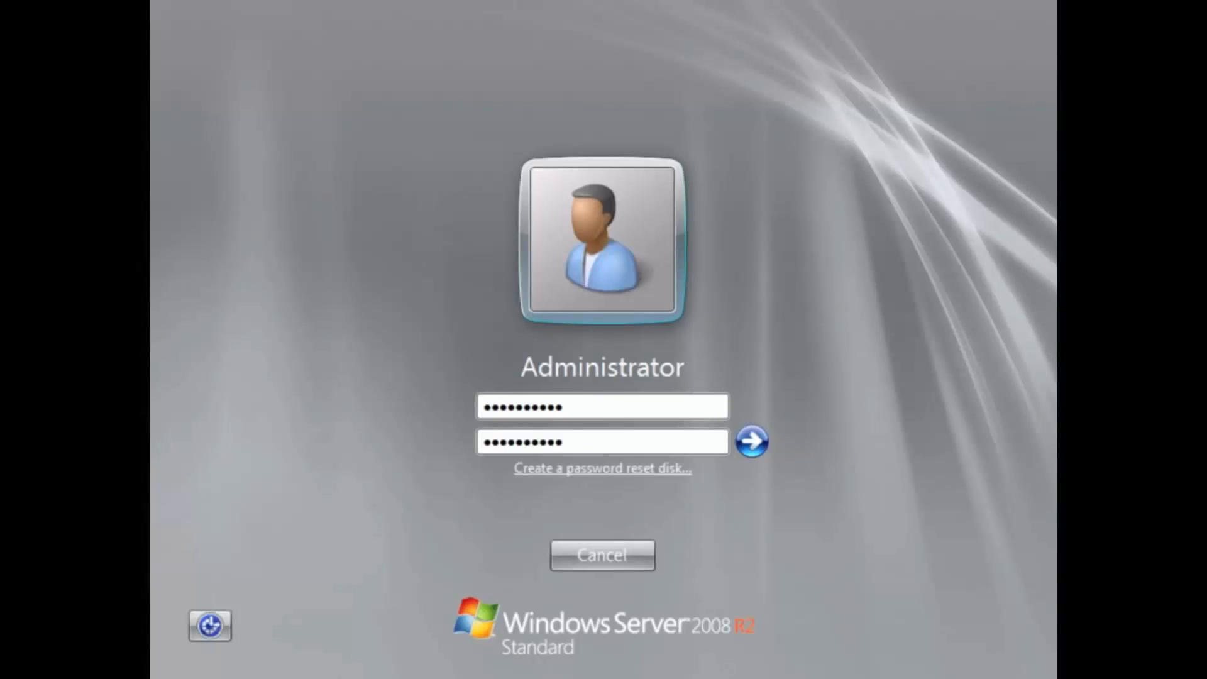
{"action": "left_click", "coordinate": [744, 440]}
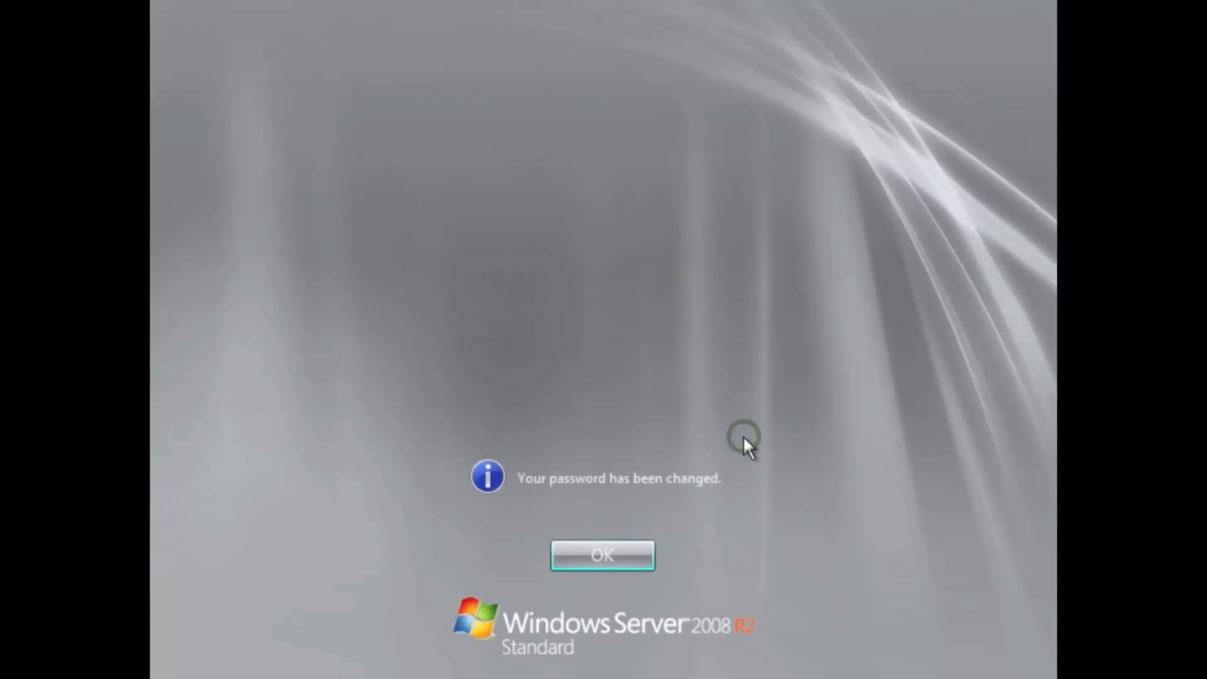
{"action": "left_click", "coordinate": [629, 543]}
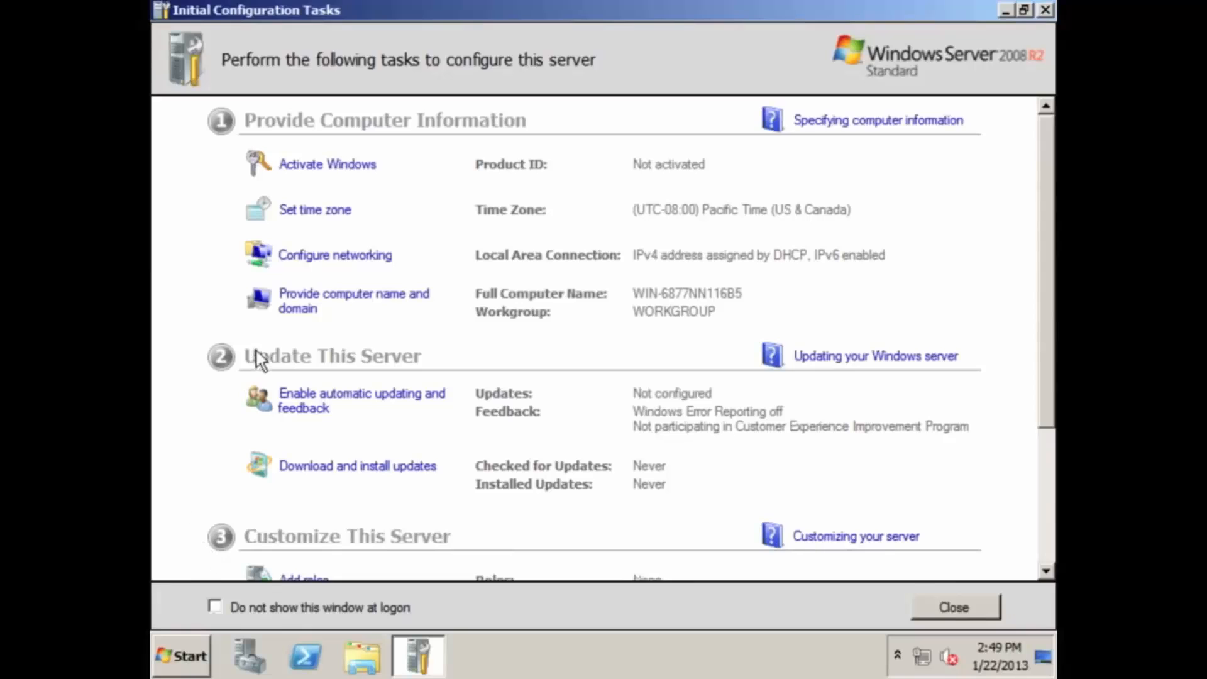
Look through the initial configuration tasks for computer information, updates and server customization.
{"action": "scroll", "coordinate": [308, 329], "scroll_direction": "down", "scroll_amount": 5}
{"action": "scroll", "coordinate": [307, 330], "scroll_direction": "up", "scroll_amount": 5}
{"action": "scroll", "coordinate": [325, 214], "scroll_direction": "down", "scroll_amount": 5}
{"action": "scroll", "coordinate": [325, 213], "scroll_direction": "up", "scroll_amount": 5}
{"action": "scroll", "coordinate": [217, 269], "scroll_direction": "down", "scroll_amount": 5}
{"action": "scroll", "coordinate": [239, 278], "scroll_direction": "up", "scroll_amount": 5}
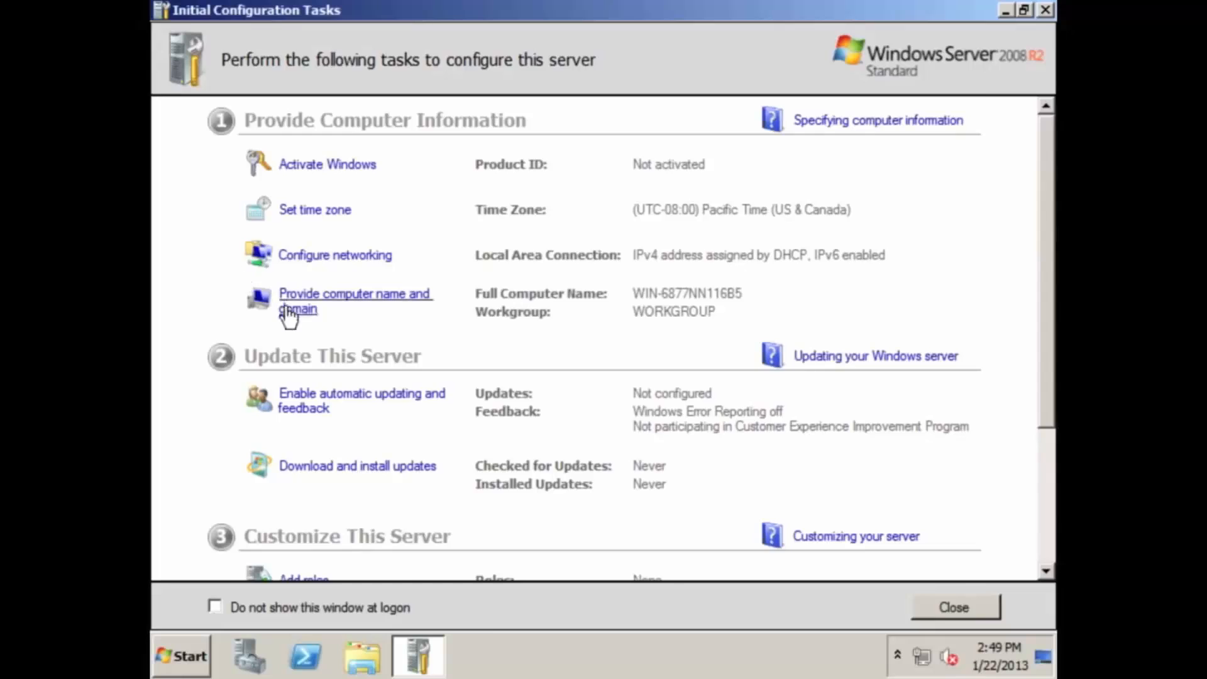
{"action": "scroll", "coordinate": [285, 307], "scroll_direction": "down", "scroll_amount": 5}
{"action": "scroll", "coordinate": [284, 307], "scroll_direction": "up", "scroll_amount": 5}
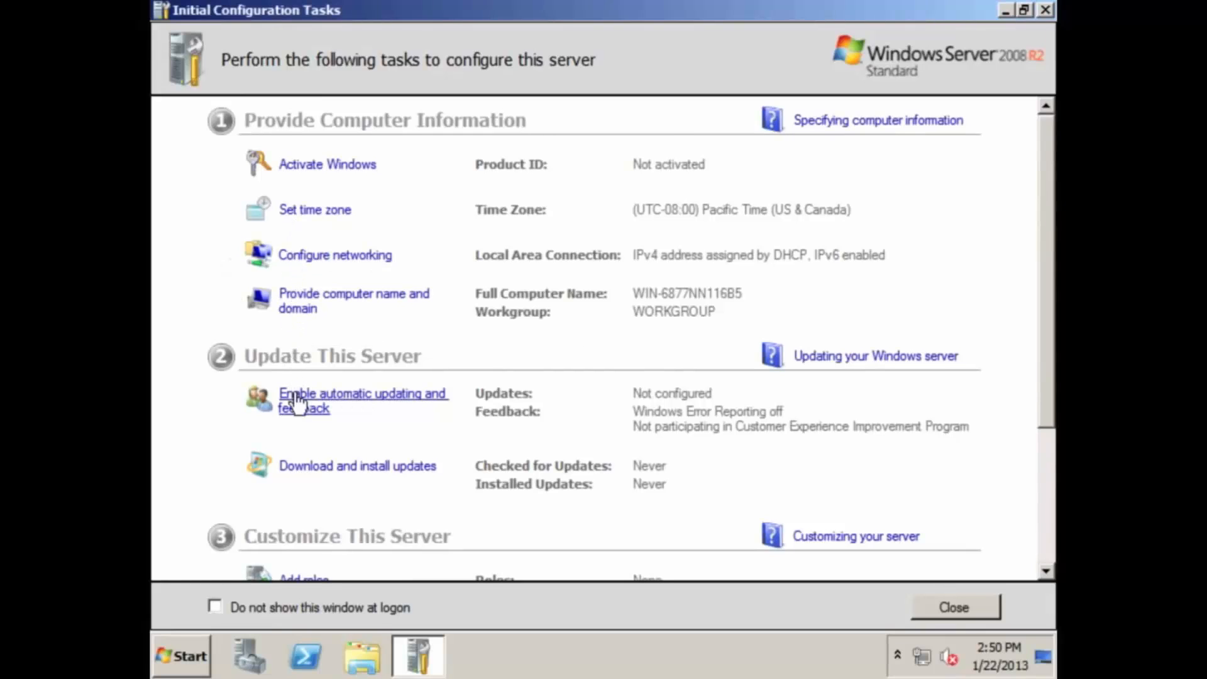
{"action": "scroll", "coordinate": [295, 427], "scroll_direction": "down", "scroll_amount": 3}
{"action": "scroll", "coordinate": [296, 434], "scroll_direction": "down", "scroll_amount": 2}
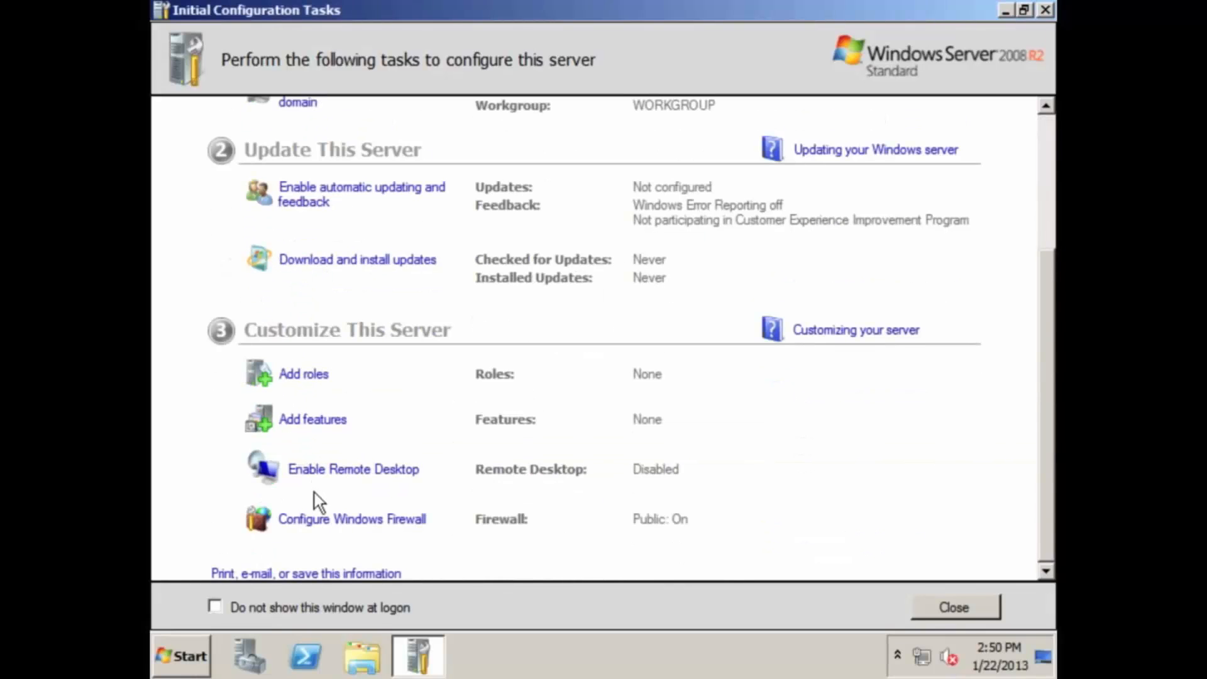
{"action": "scroll", "coordinate": [317, 465], "scroll_direction": "up", "scroll_amount": 5}
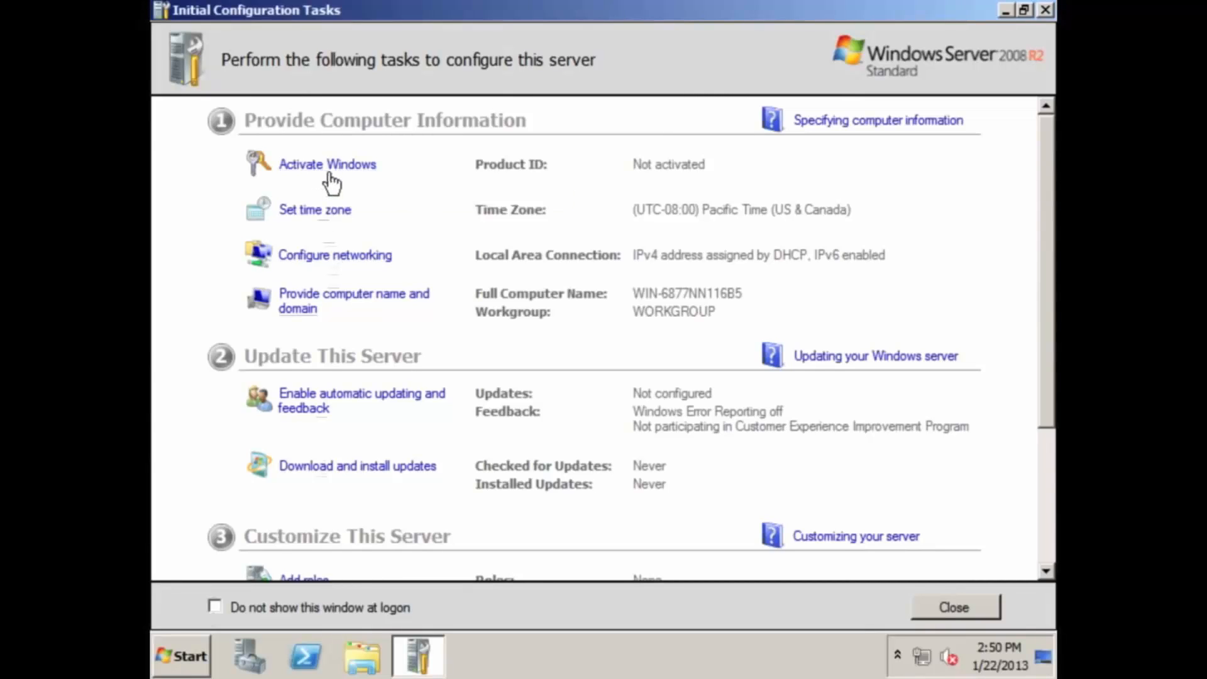
Set the server's time zone to (UTC-06:00) Central Time (US & Canada).
{"action": "left_click", "coordinate": [310, 210]}
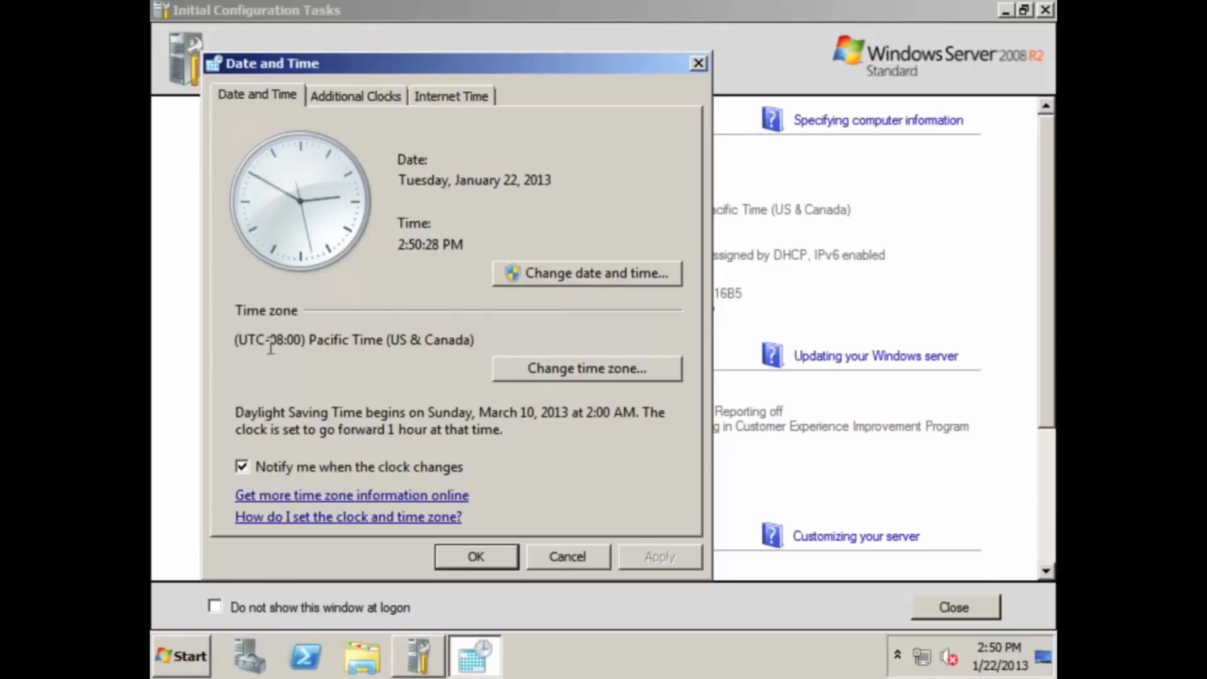
{"action": "left_click_drag", "start_coordinate": [270, 344], "coordinate": [381, 344]}
{"action": "left_click", "coordinate": [383, 342]}
{"action": "left_click", "coordinate": [520, 364]}
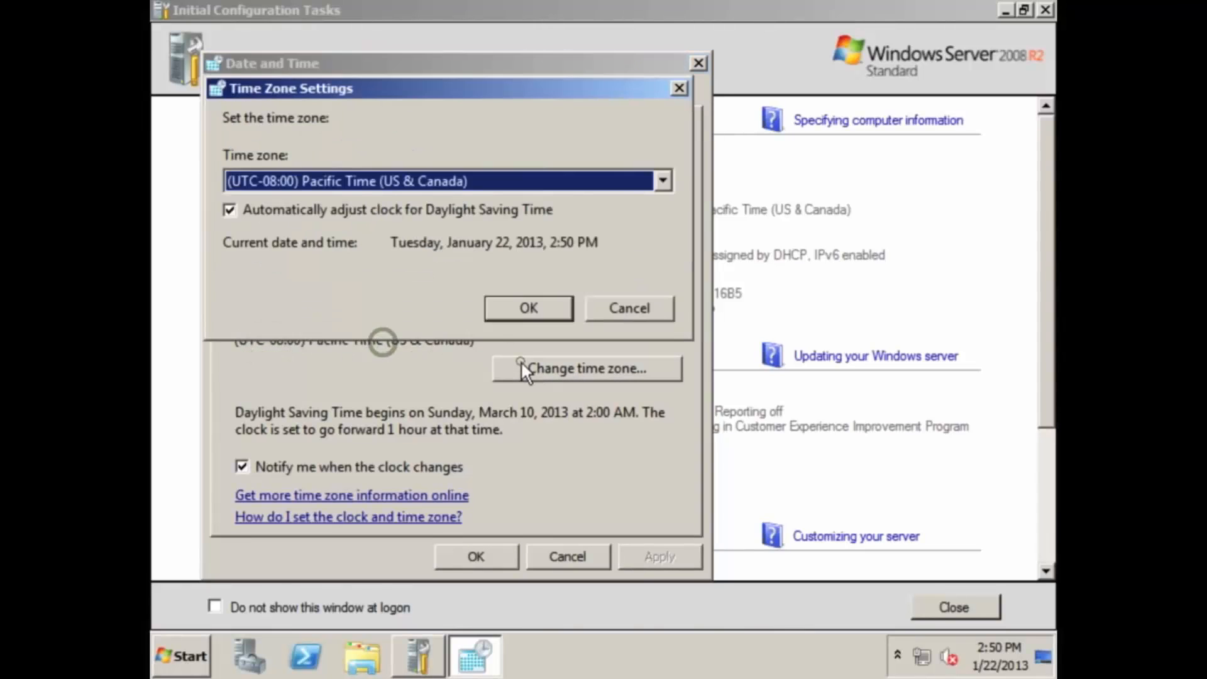
{"action": "left_click", "coordinate": [426, 182]}
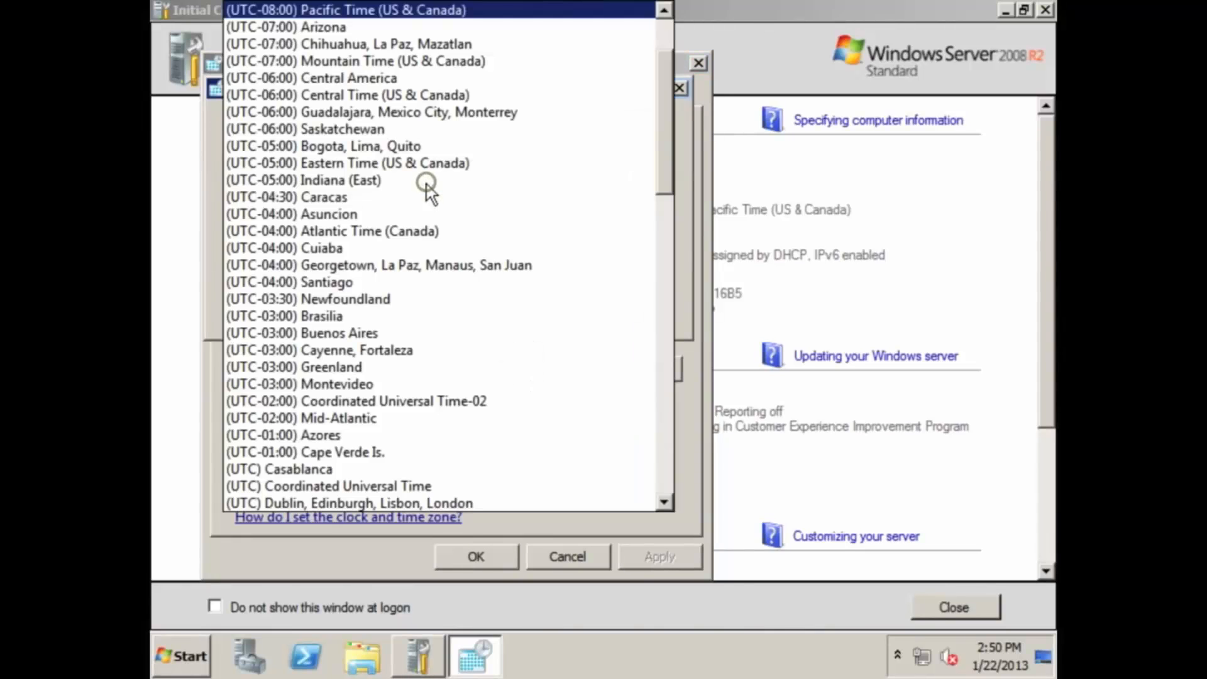
{"action": "left_click", "coordinate": [396, 100]}
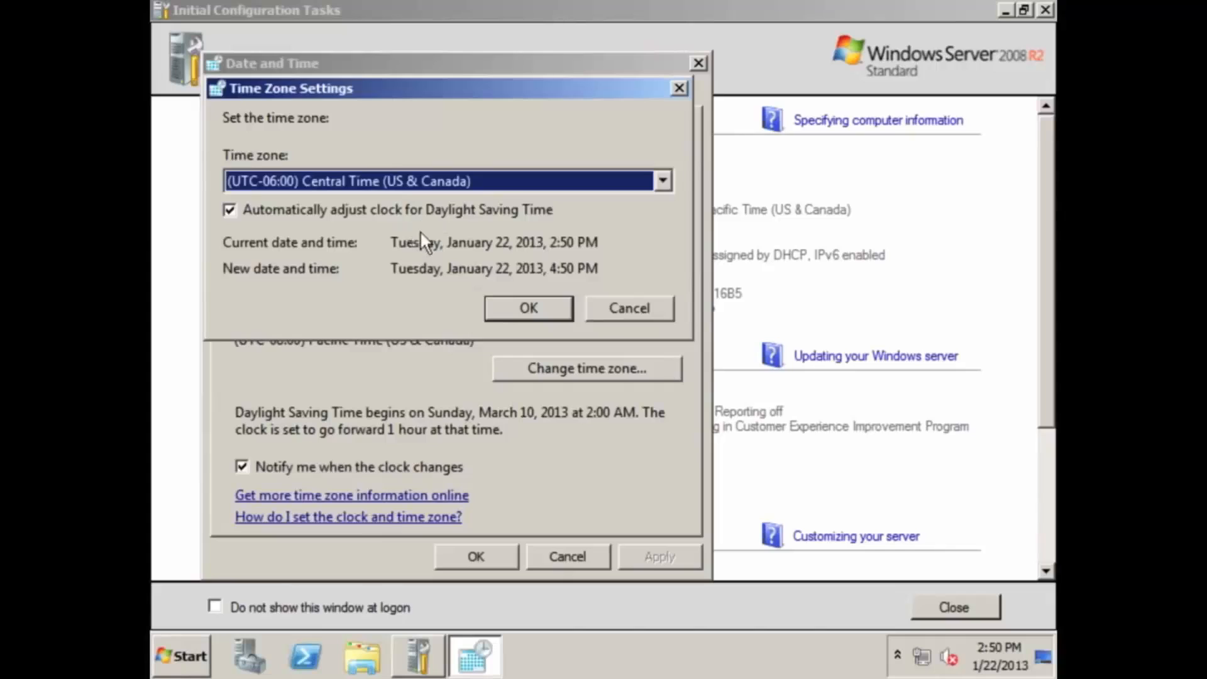
{"action": "left_click", "coordinate": [500, 308]}
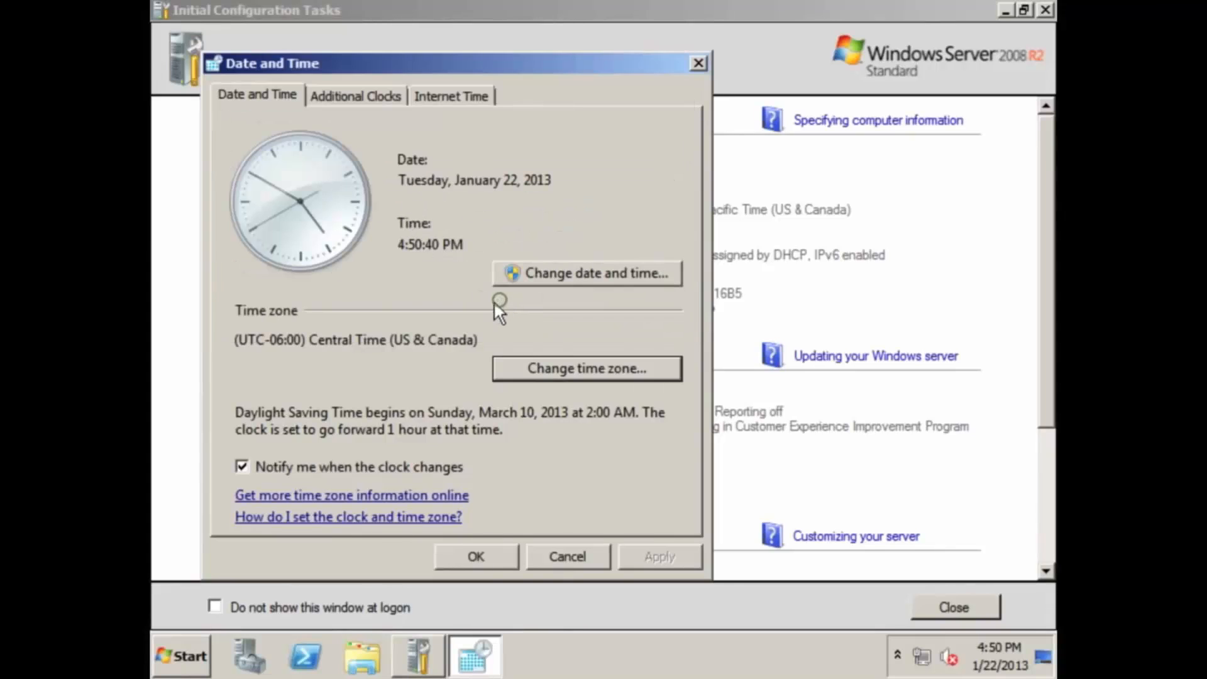
Review the server's date and time settings and the options for additional clocks.
{"action": "left_click", "coordinate": [526, 277]}
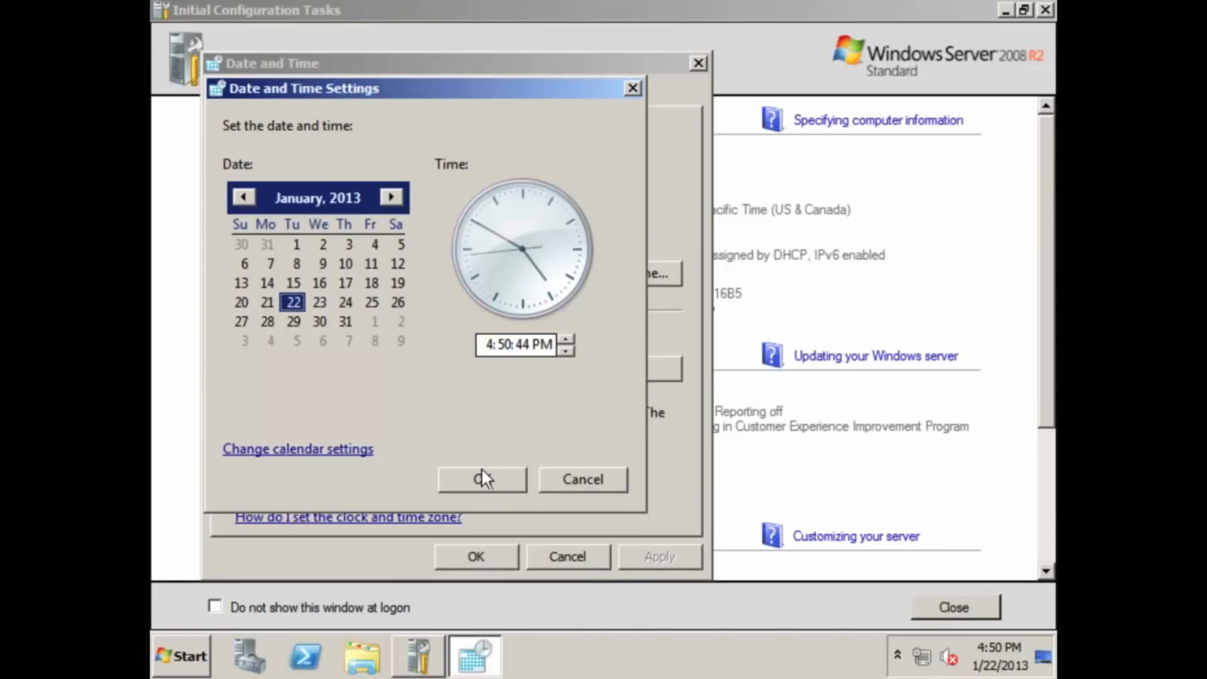
{"action": "left_click", "coordinate": [483, 478]}
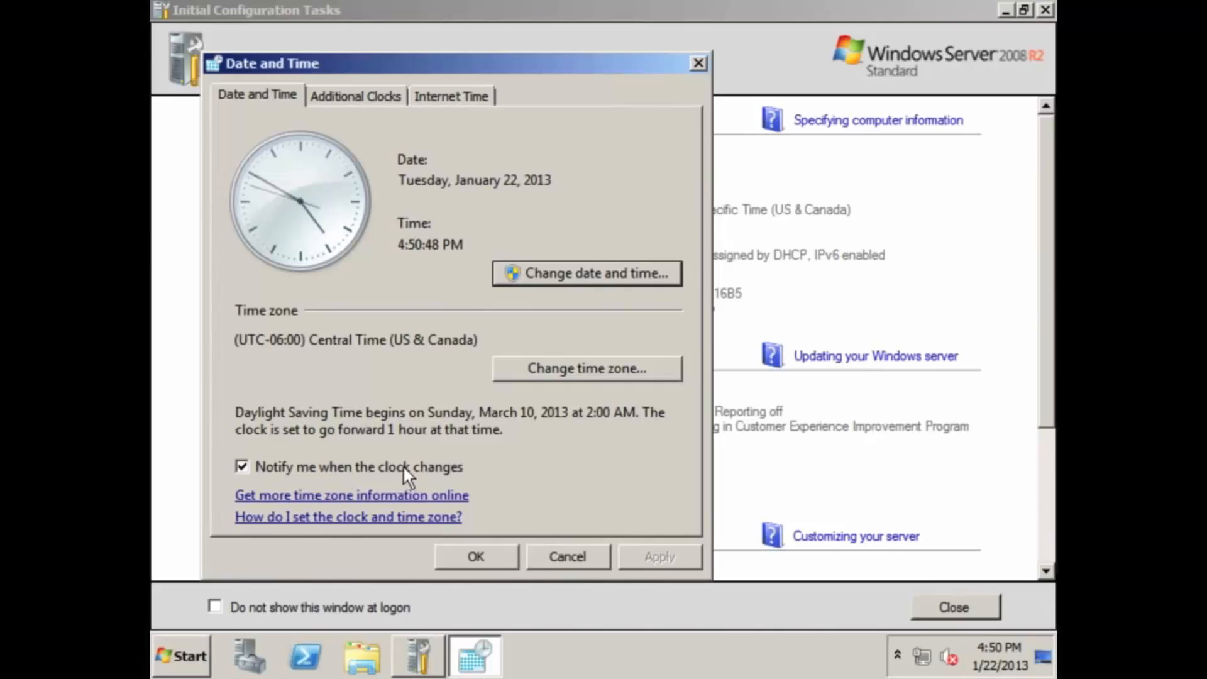
{"action": "left_click", "coordinate": [364, 85]}
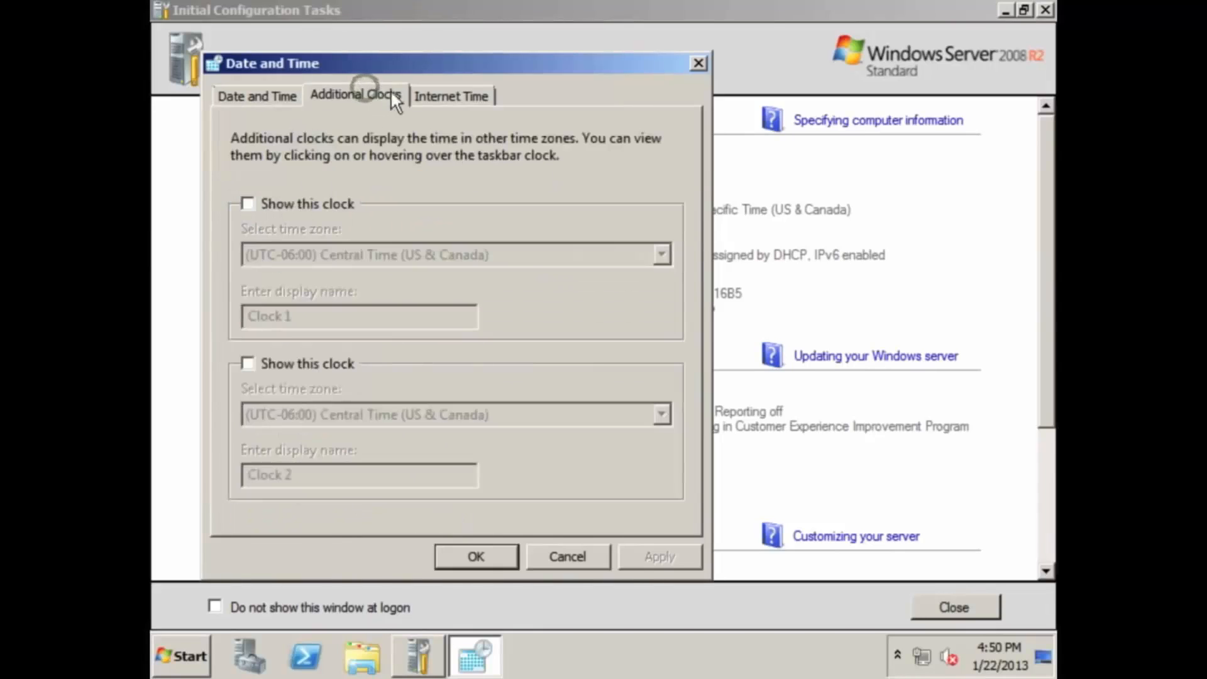
Review the available Internet time servers, keep time.windows.com for synchronization, and accept the date and time settings.
{"action": "left_click", "coordinate": [429, 94]}
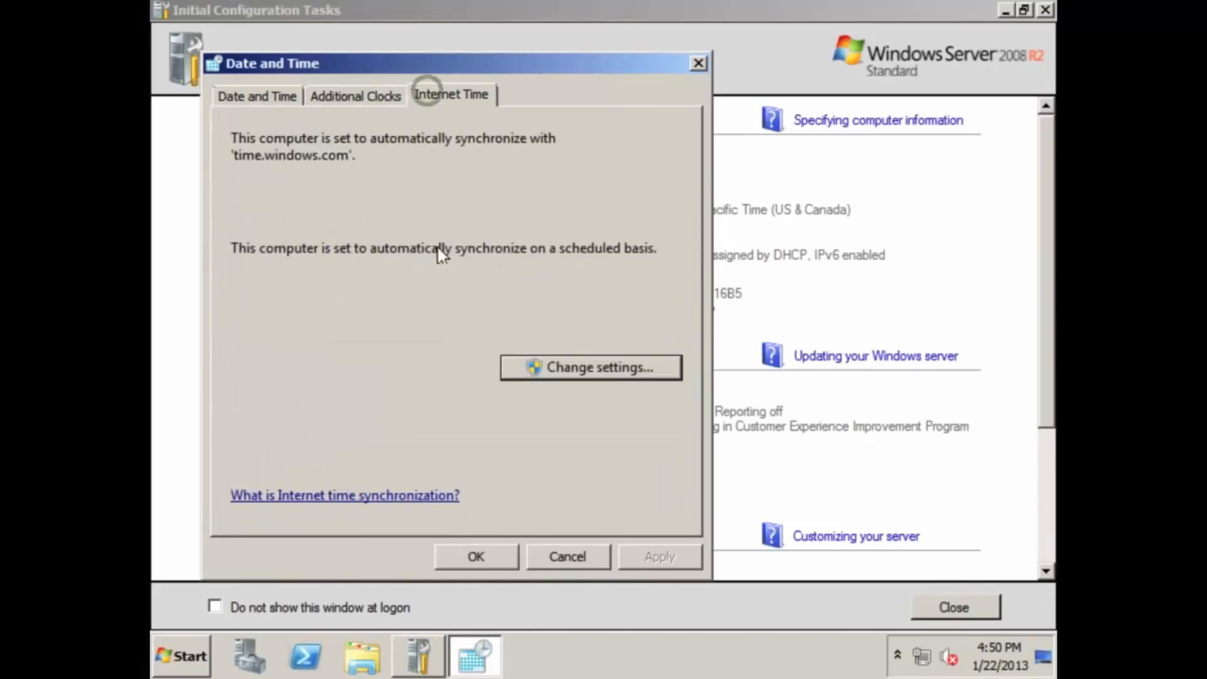
{"action": "left_click", "coordinate": [540, 365]}
{"action": "double_click", "coordinate": [419, 186]}
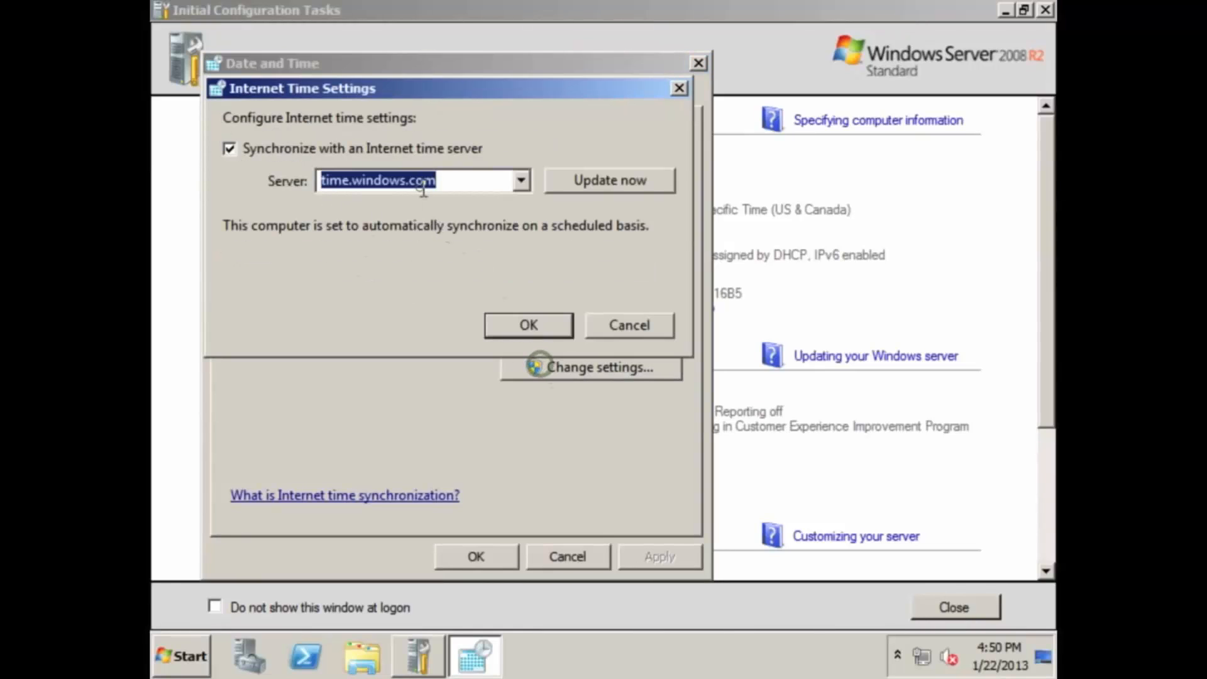
{"action": "left_click", "coordinate": [521, 181]}
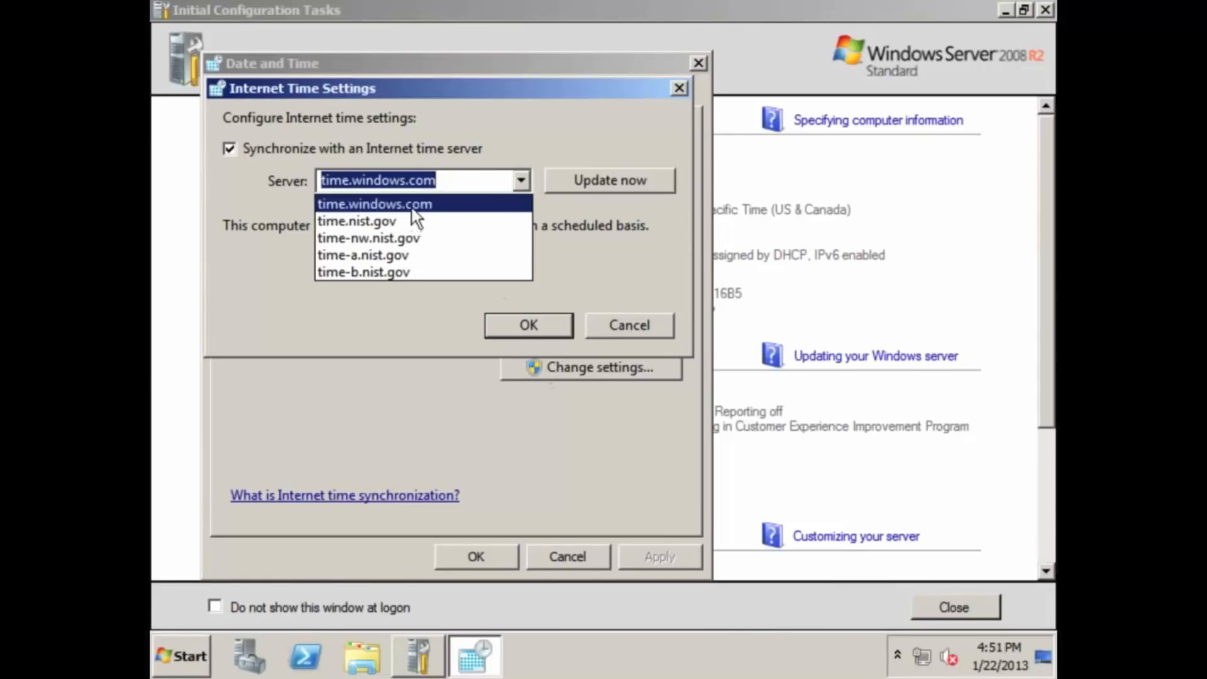
{"action": "left_click", "coordinate": [496, 142]}
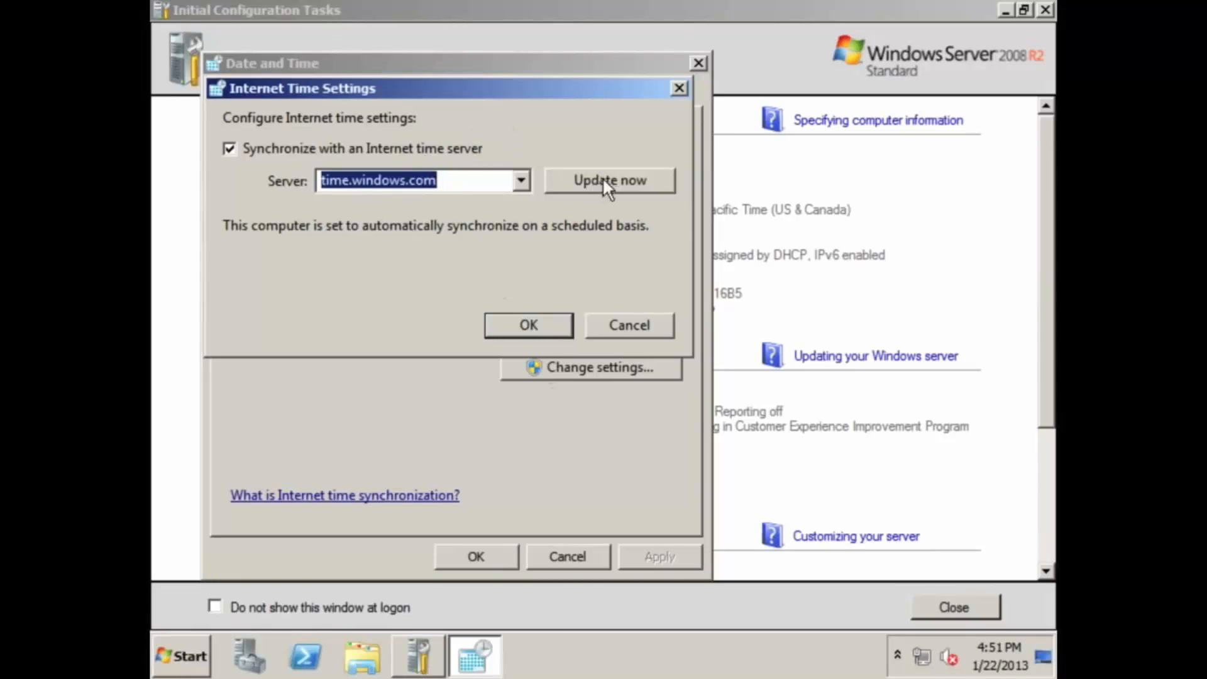
{"action": "left_click", "coordinate": [547, 318]}
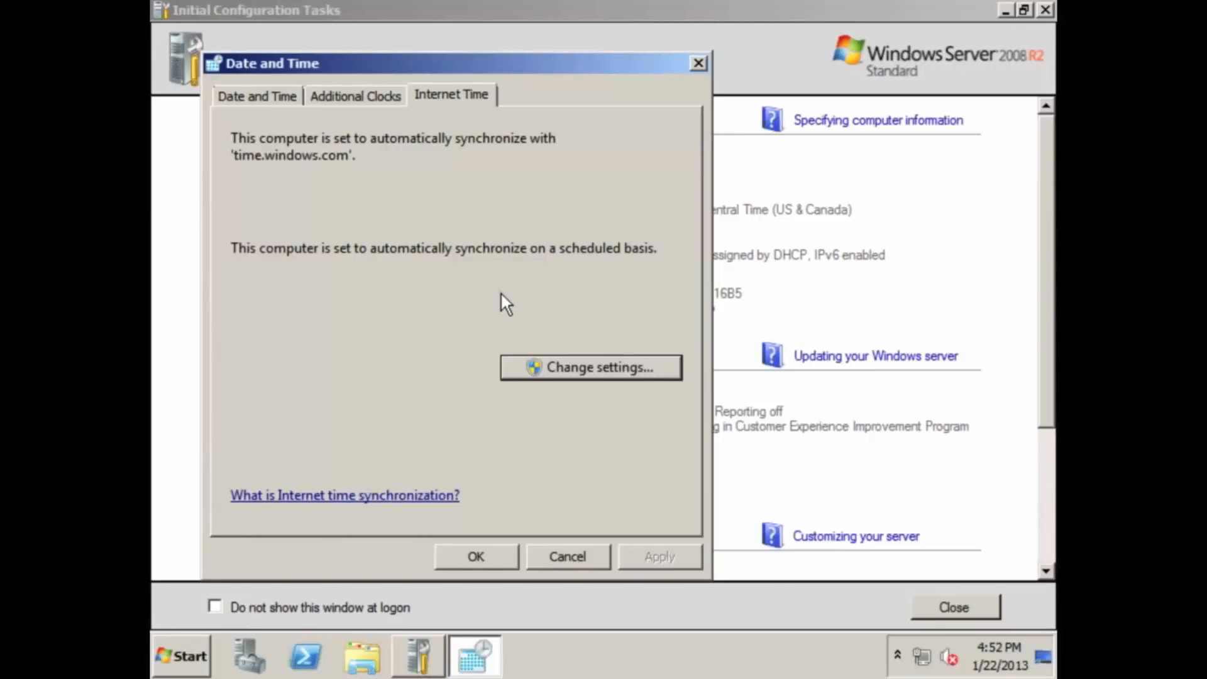
{"action": "left_click", "coordinate": [447, 546]}
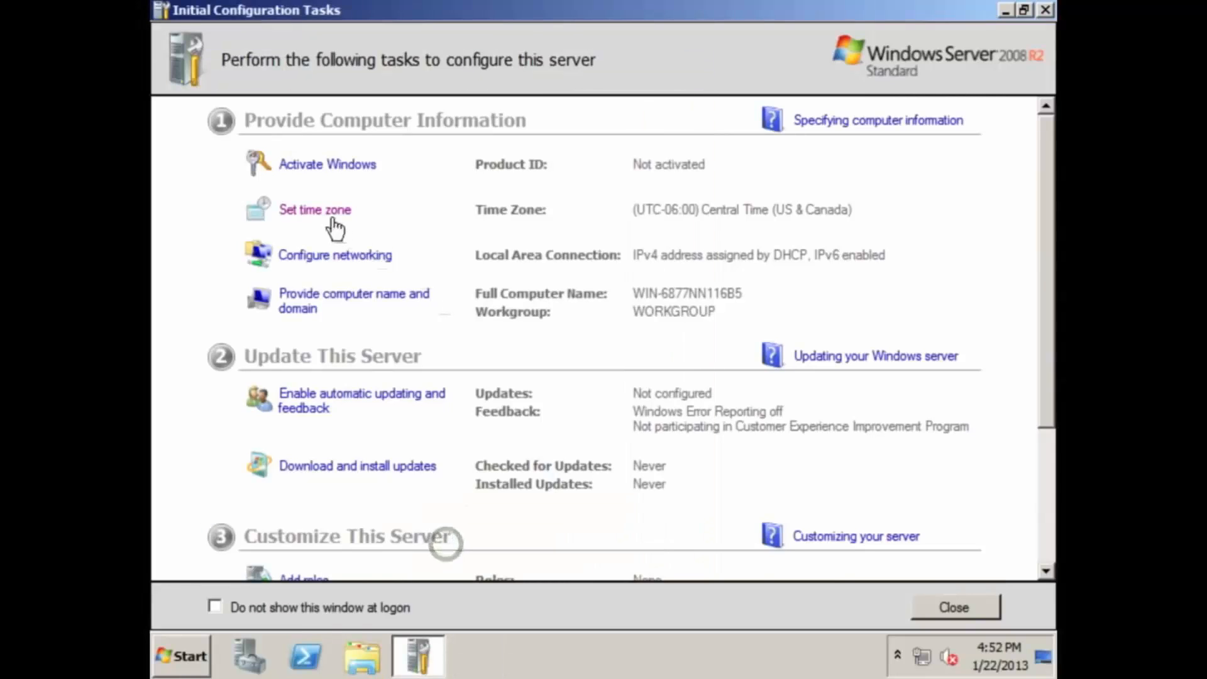
Disable Internet Protocol Version 6 (TCP/IPv6) in the properties of the Local Area Connection.
{"action": "left_click", "coordinate": [338, 255]}
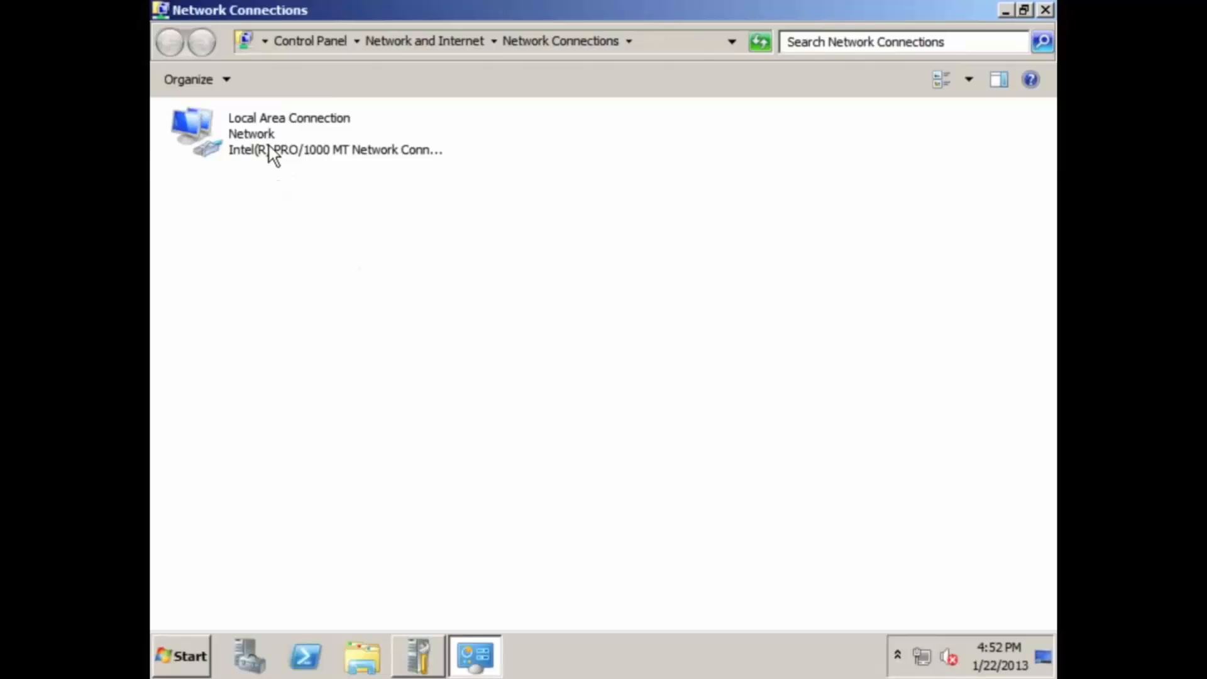
{"action": "left_click", "coordinate": [269, 144]}
{"action": "right_click", "coordinate": [268, 141]}
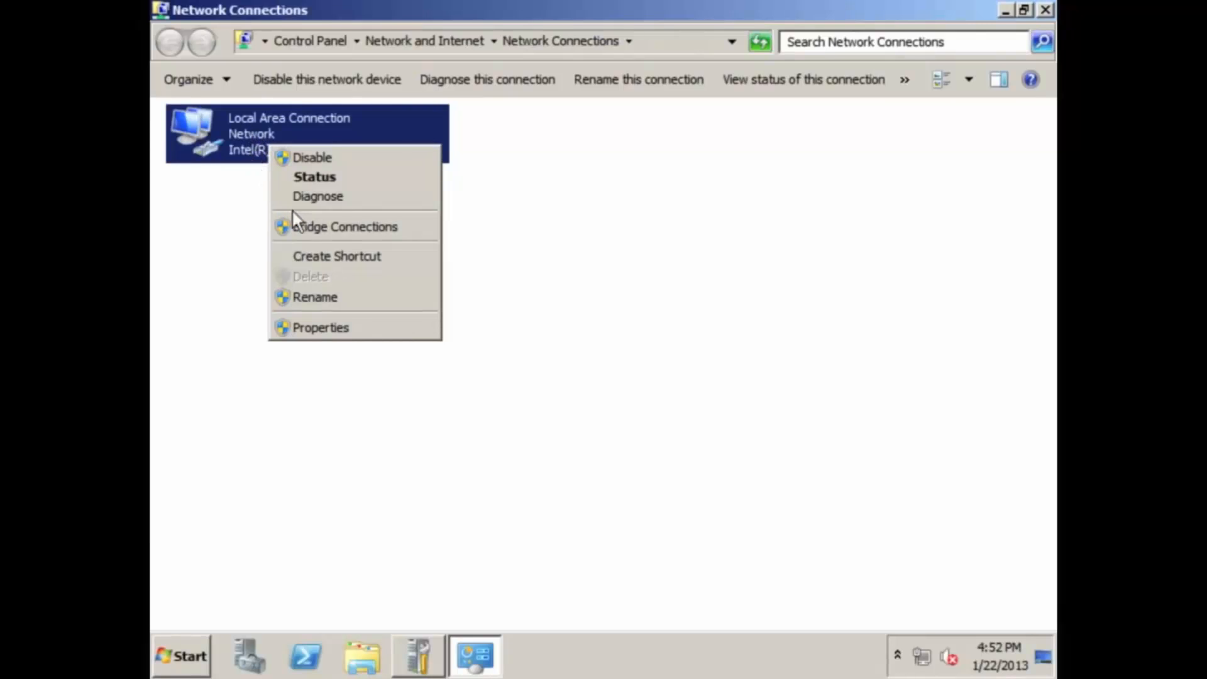
{"action": "left_click", "coordinate": [322, 328]}
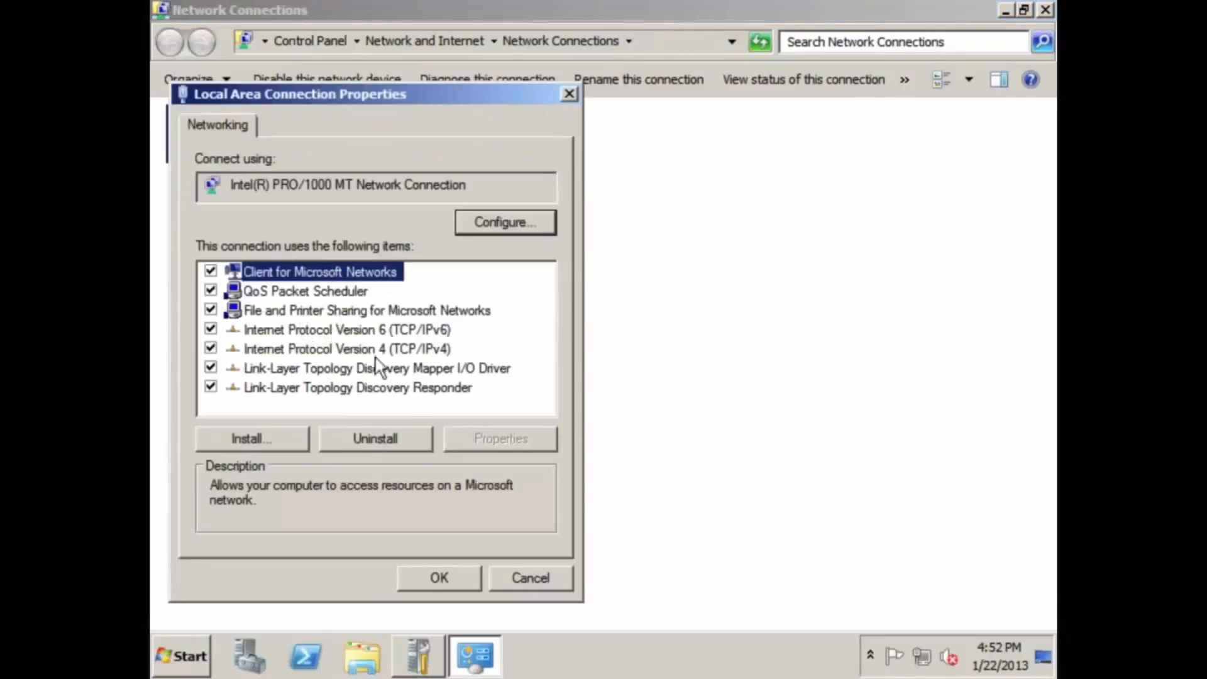
{"action": "left_click", "coordinate": [338, 331]}
{"action": "left_click", "coordinate": [342, 346]}
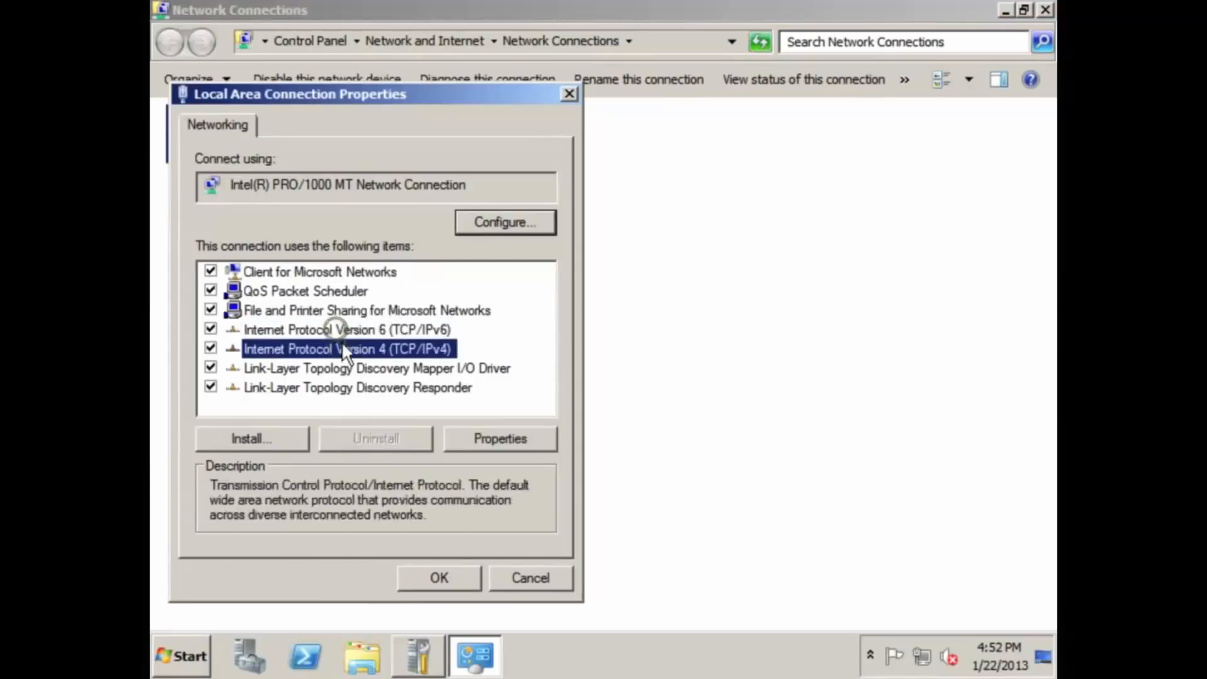
{"action": "left_click", "coordinate": [342, 334]}
{"action": "left_click", "coordinate": [342, 348]}
{"action": "left_click", "coordinate": [216, 329]}
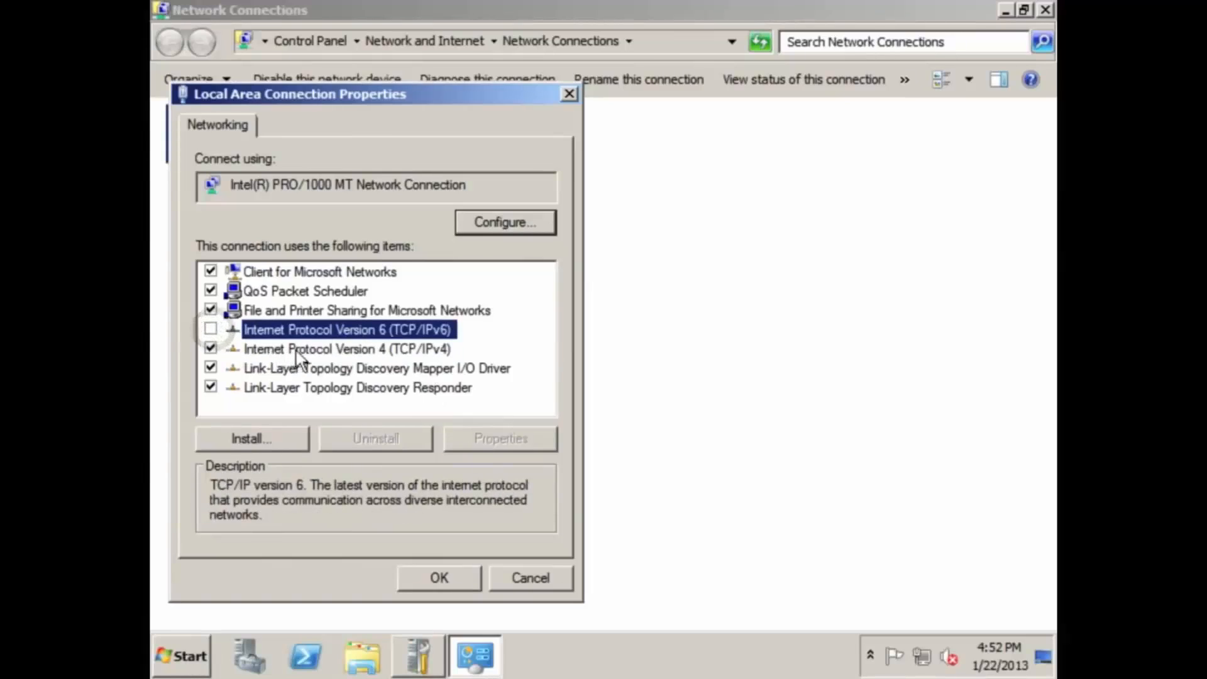
Accept automatic IP and DNS addressing in the Internet Protocol Version 4 properties, then save and close the network connection settings.
{"action": "left_click", "coordinate": [335, 344]}
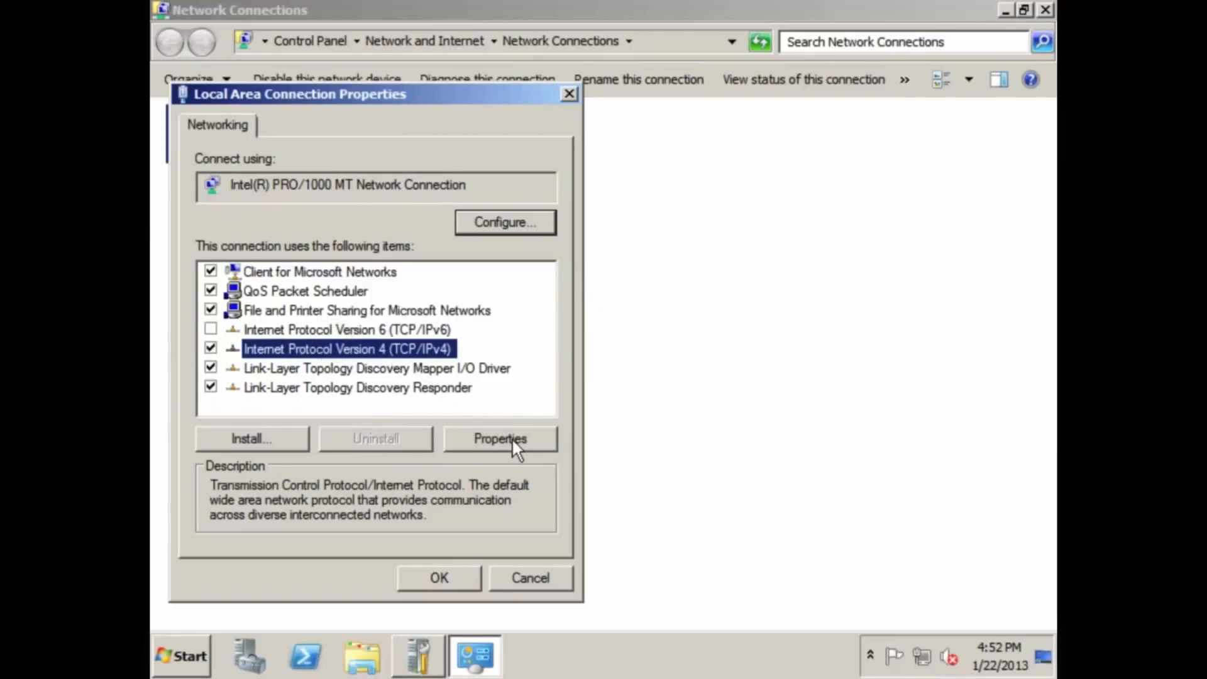
{"action": "left_click", "coordinate": [500, 439]}
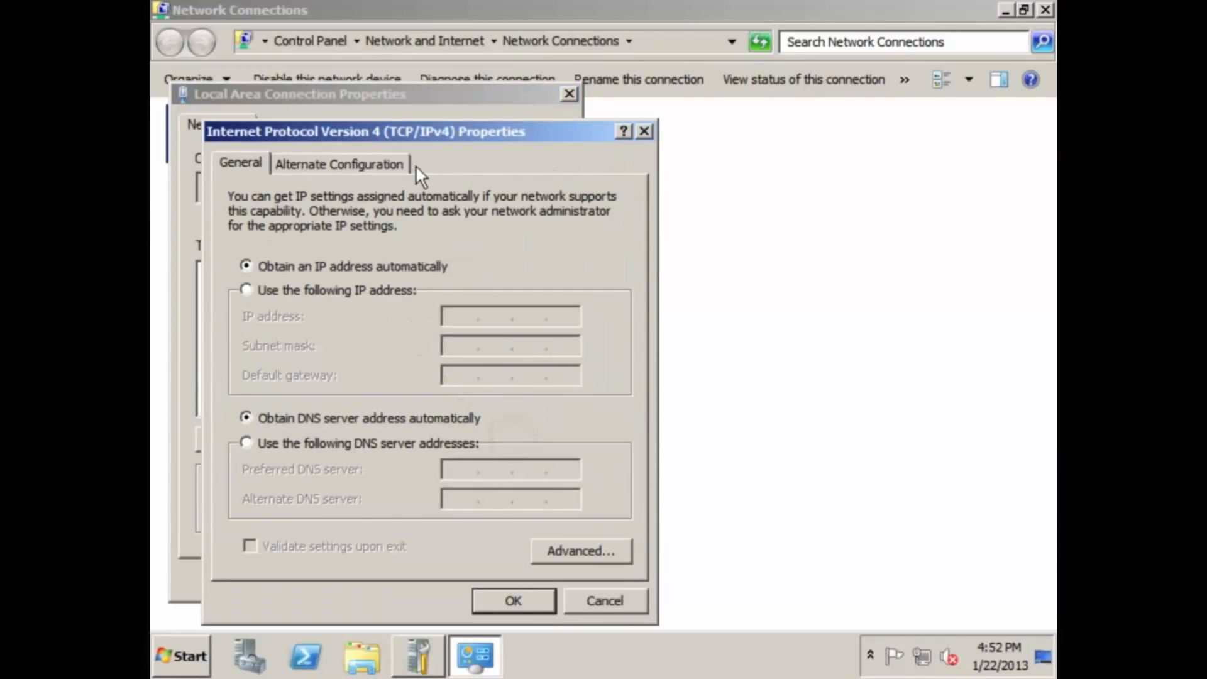
{"action": "left_click_drag", "start_coordinate": [420, 137], "coordinate": [465, 97]}
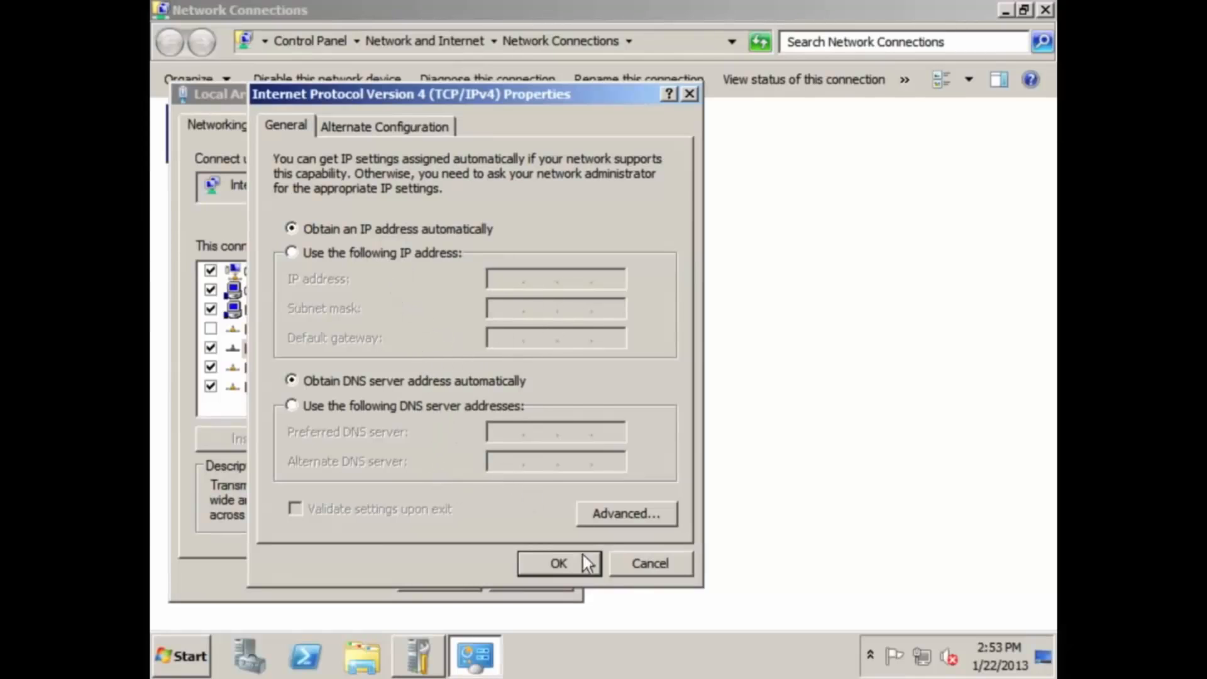
{"action": "left_click", "coordinate": [586, 557]}
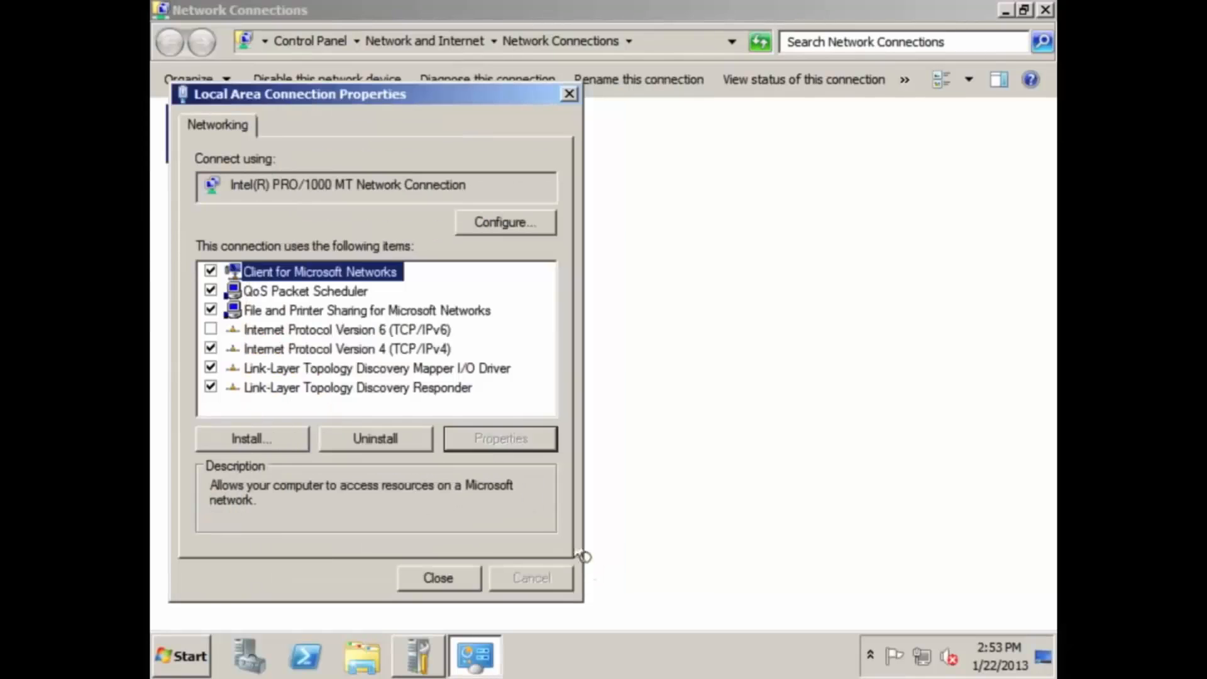
{"action": "left_click", "coordinate": [443, 566]}
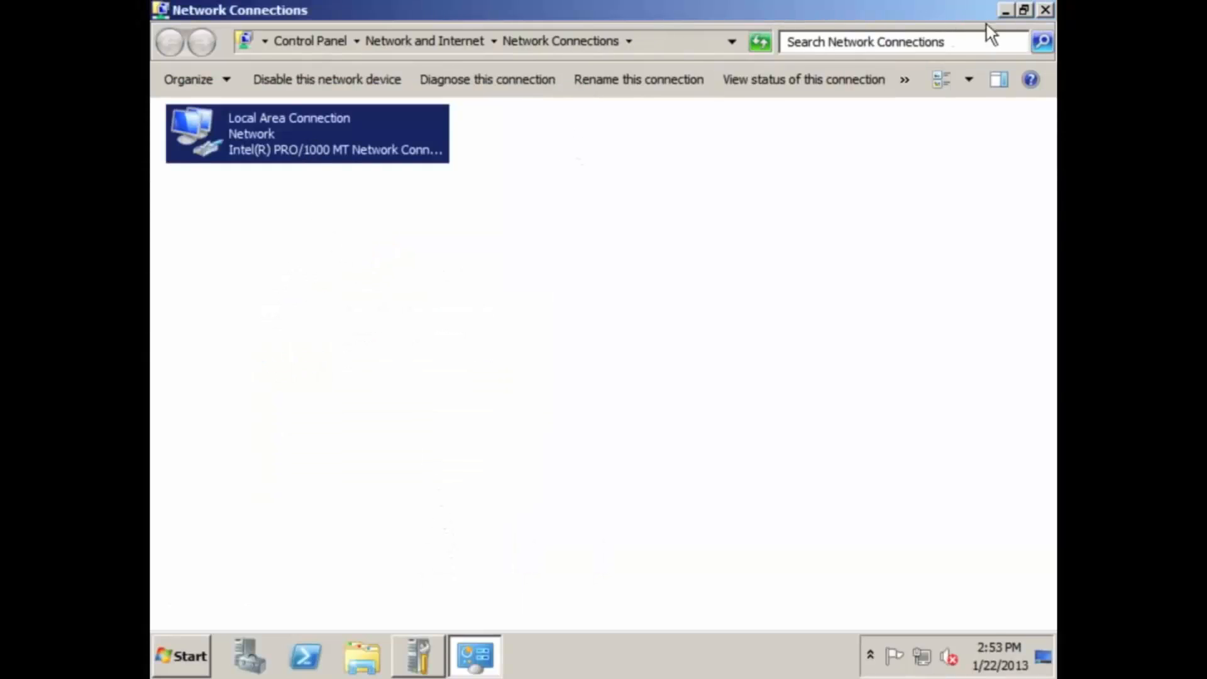
{"action": "left_click", "coordinate": [1043, 10]}
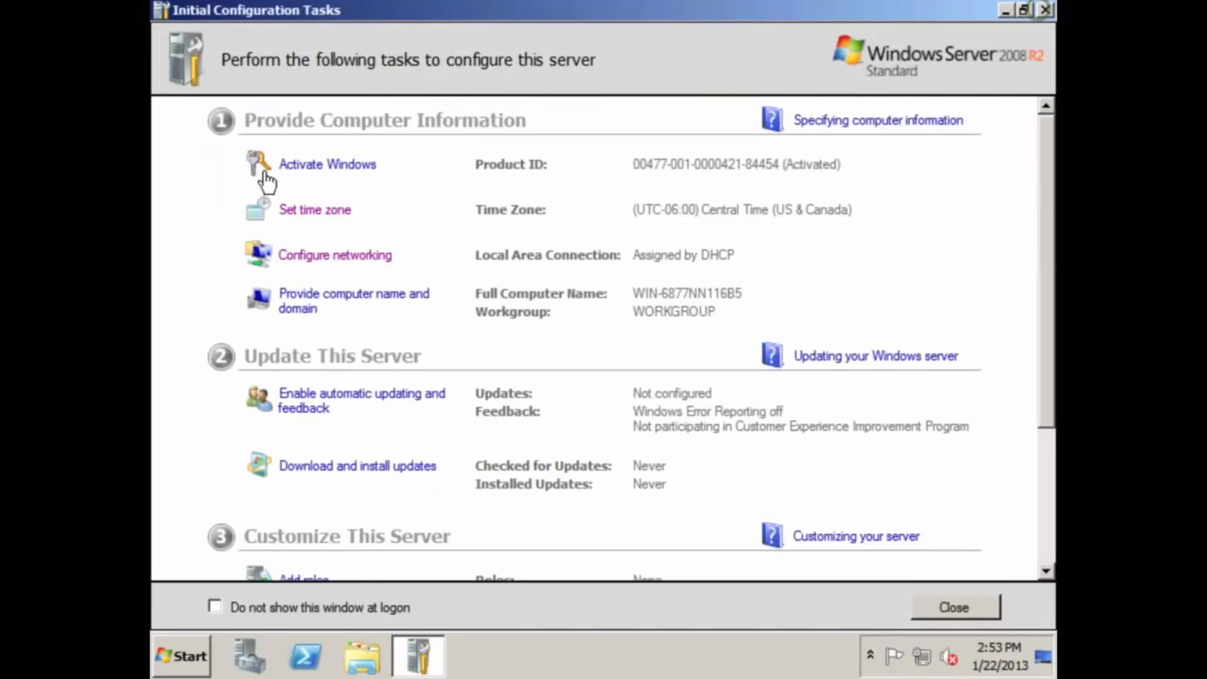
Change the computer name to Frodo, keep it a member of WORKGROUP, and accept the change.
{"action": "left_click", "coordinate": [306, 303]}
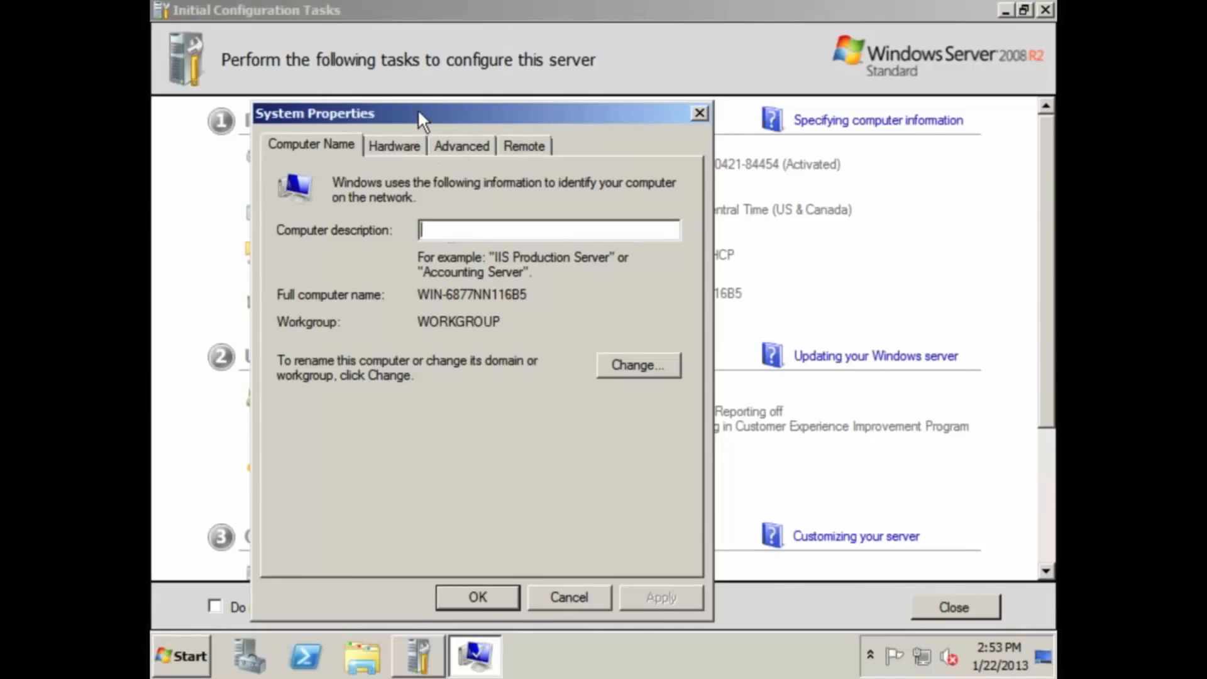
{"action": "left_click_drag", "start_coordinate": [417, 113], "coordinate": [470, 51]}
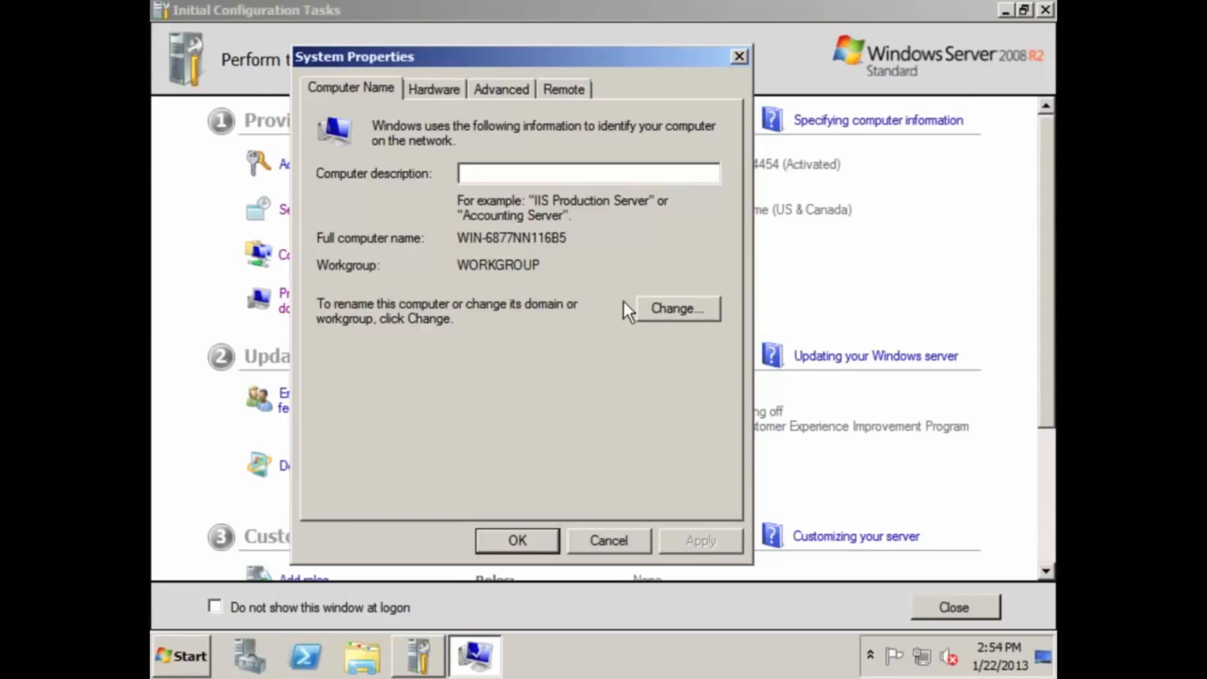
{"action": "left_click", "coordinate": [651, 308]}
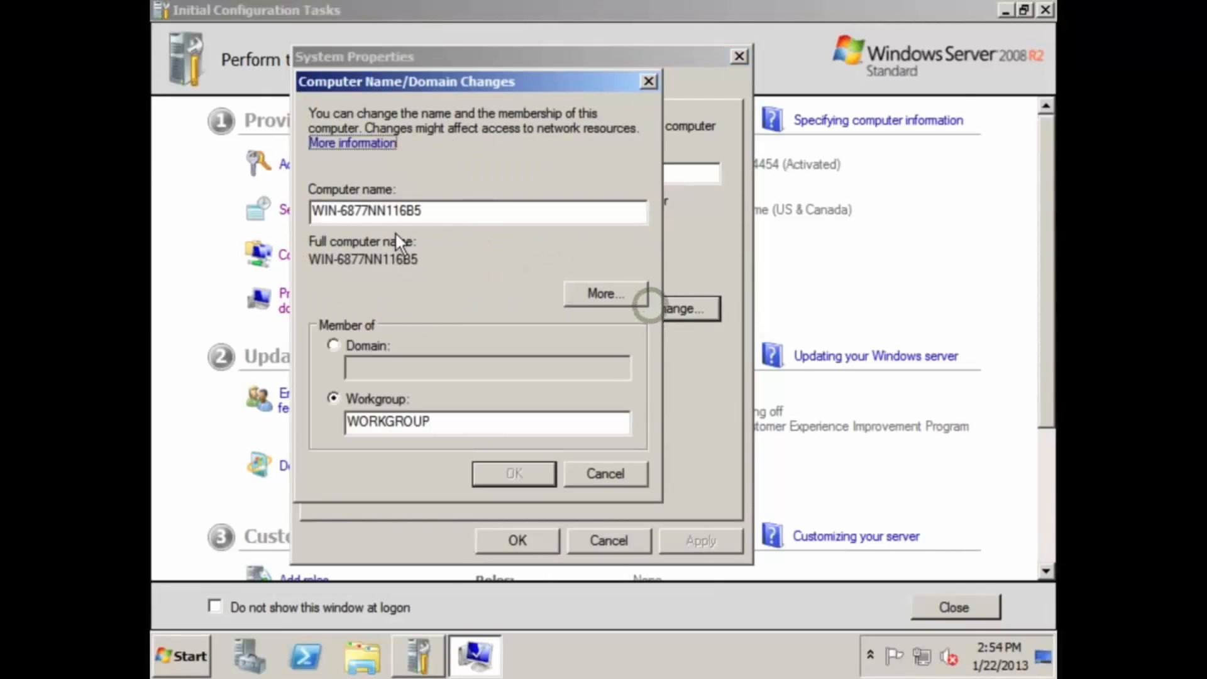
{"action": "double_click", "coordinate": [425, 220]}
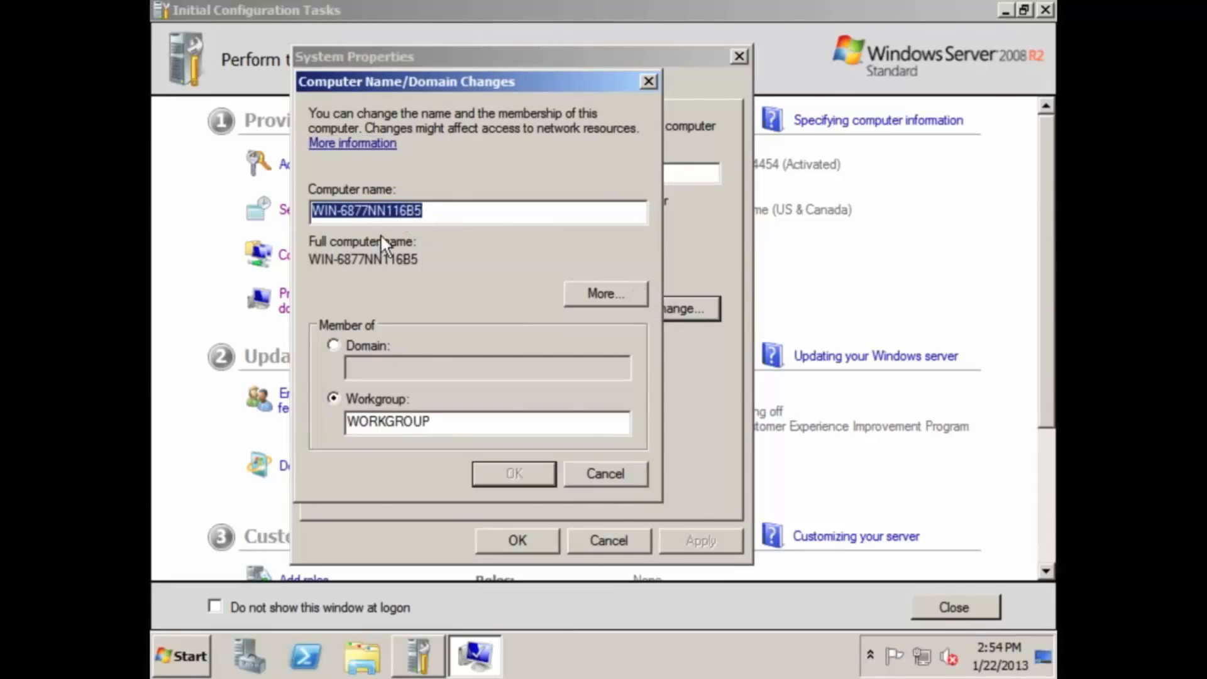
{"action": "key", "text": "BackSpace"}
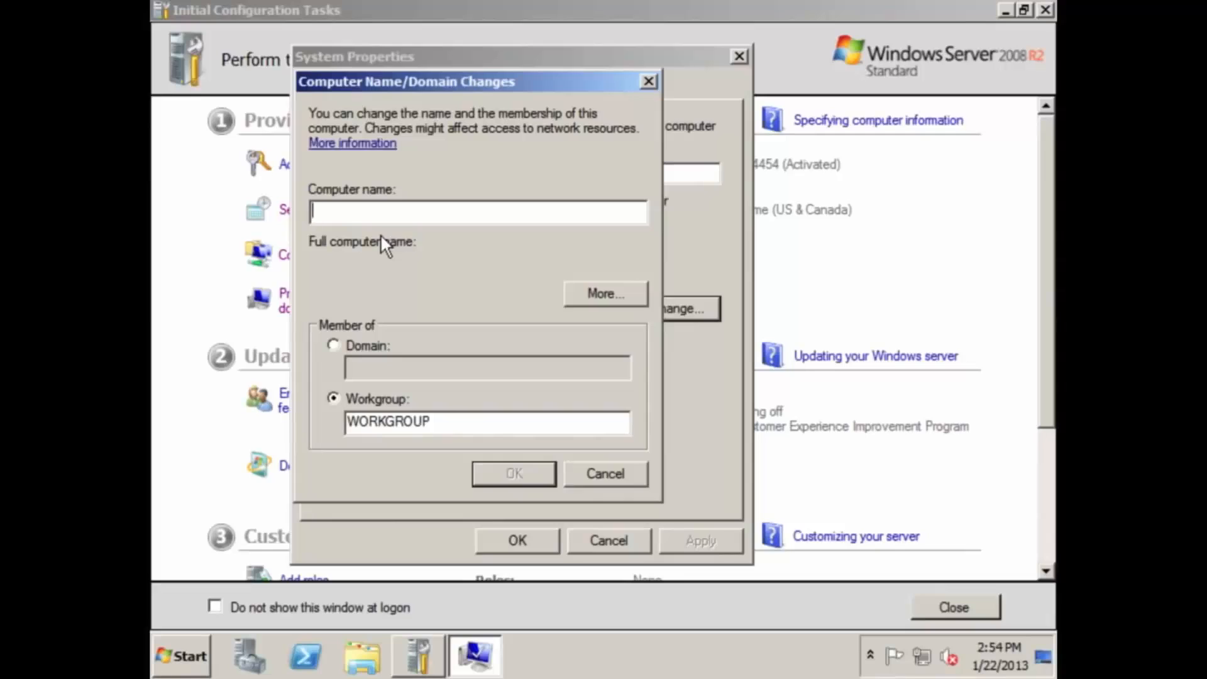
{"action": "type", "text": "Frodo"}
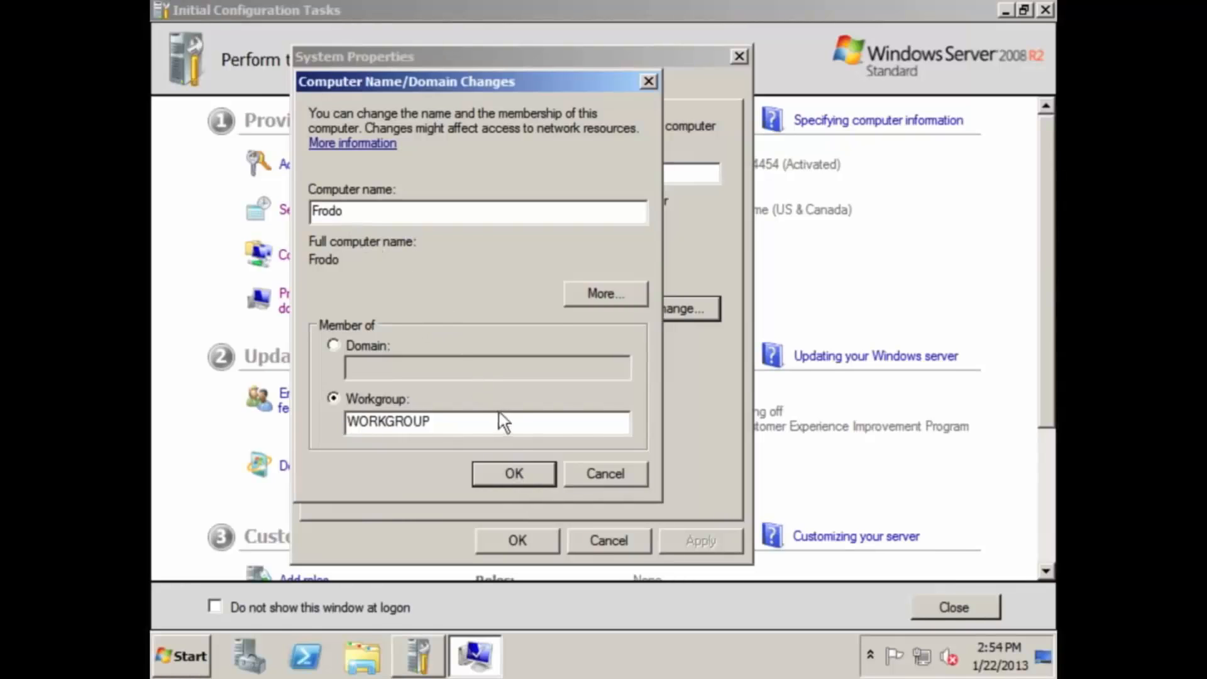
{"action": "left_click", "coordinate": [521, 465]}
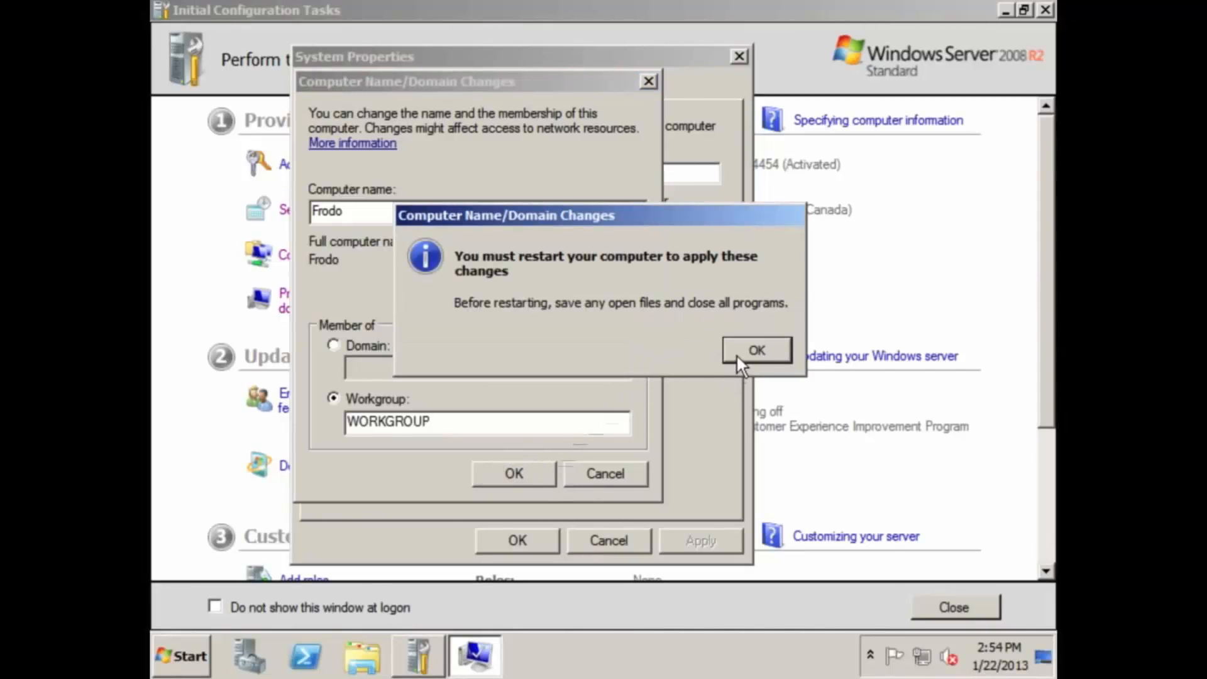
{"action": "left_click", "coordinate": [736, 350]}
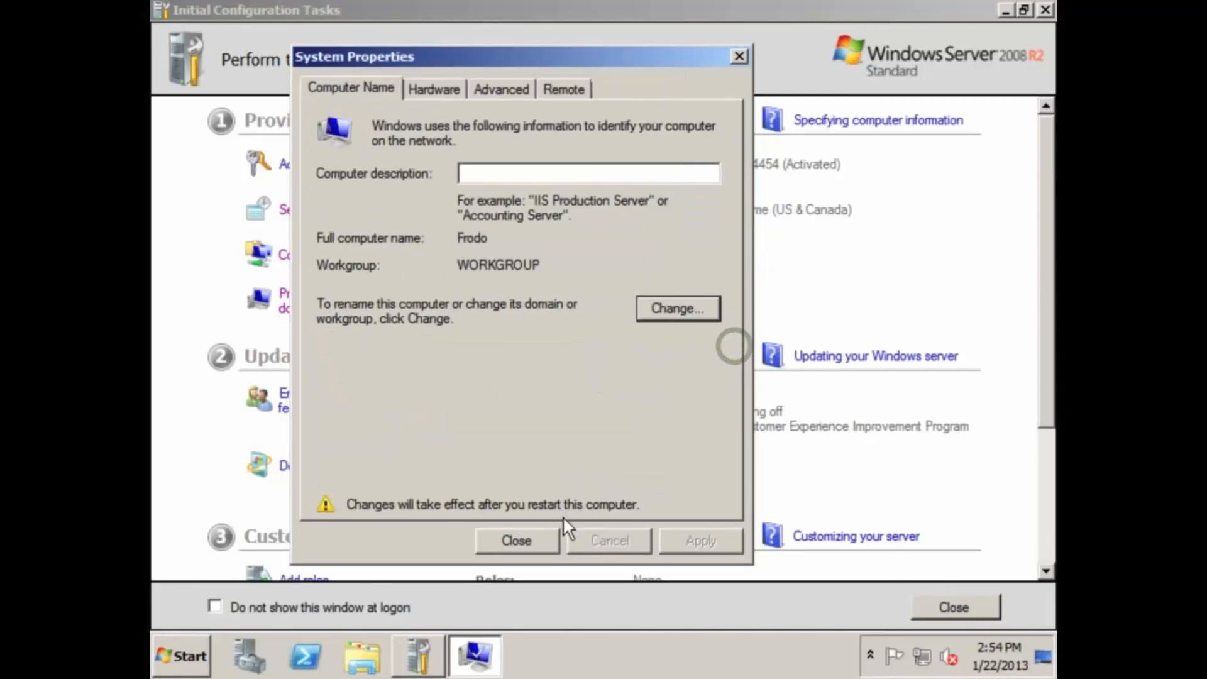
Restart the server to apply the new computer name and log on as Administrator with the account password.
{"action": "left_click", "coordinate": [546, 539]}
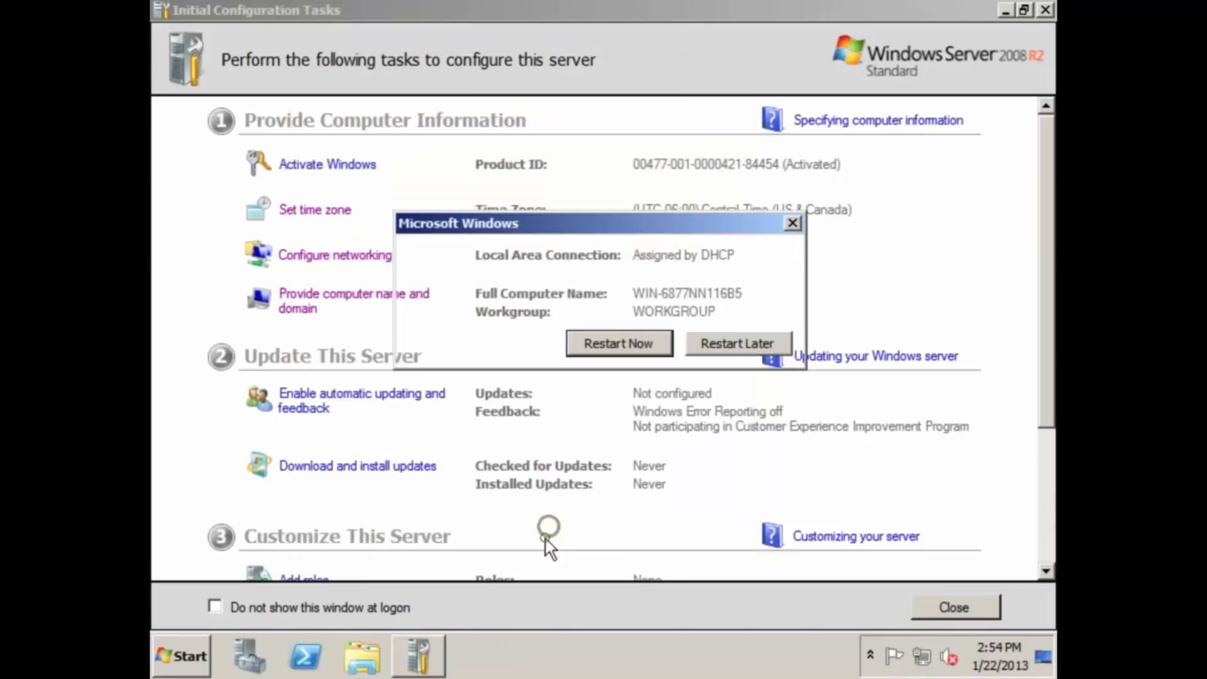
{"action": "left_click", "coordinate": [607, 349]}
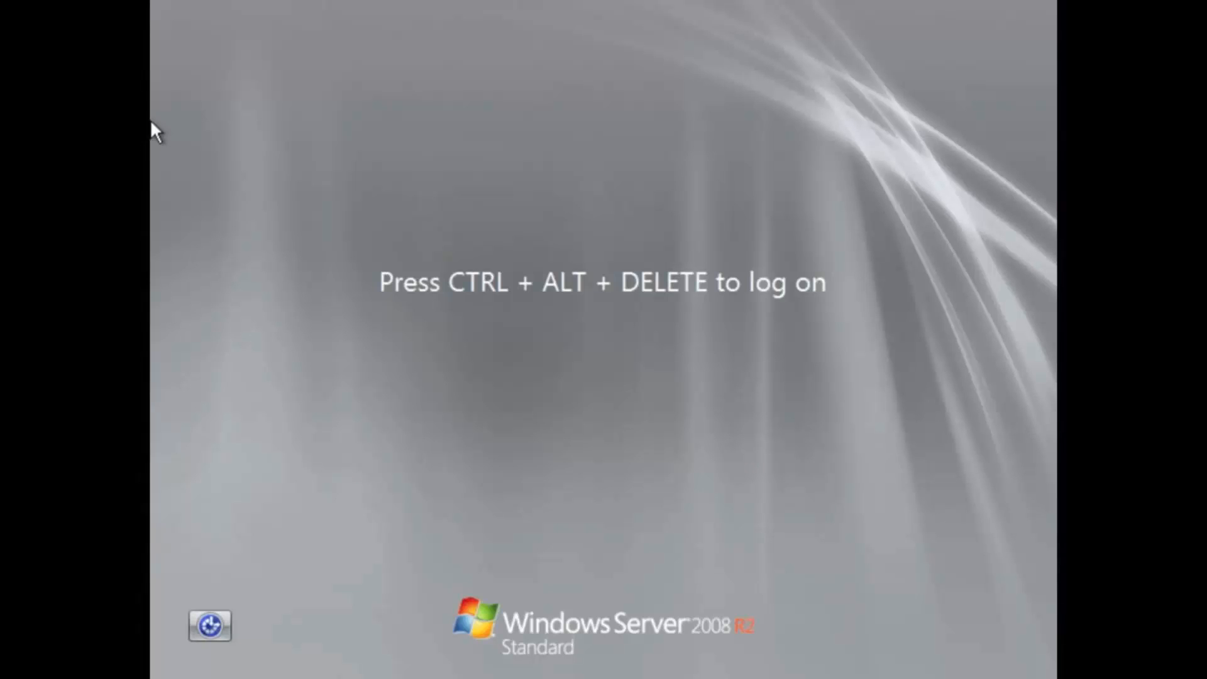
{"action": "key", "text": "ctrl+alt+Delete"}
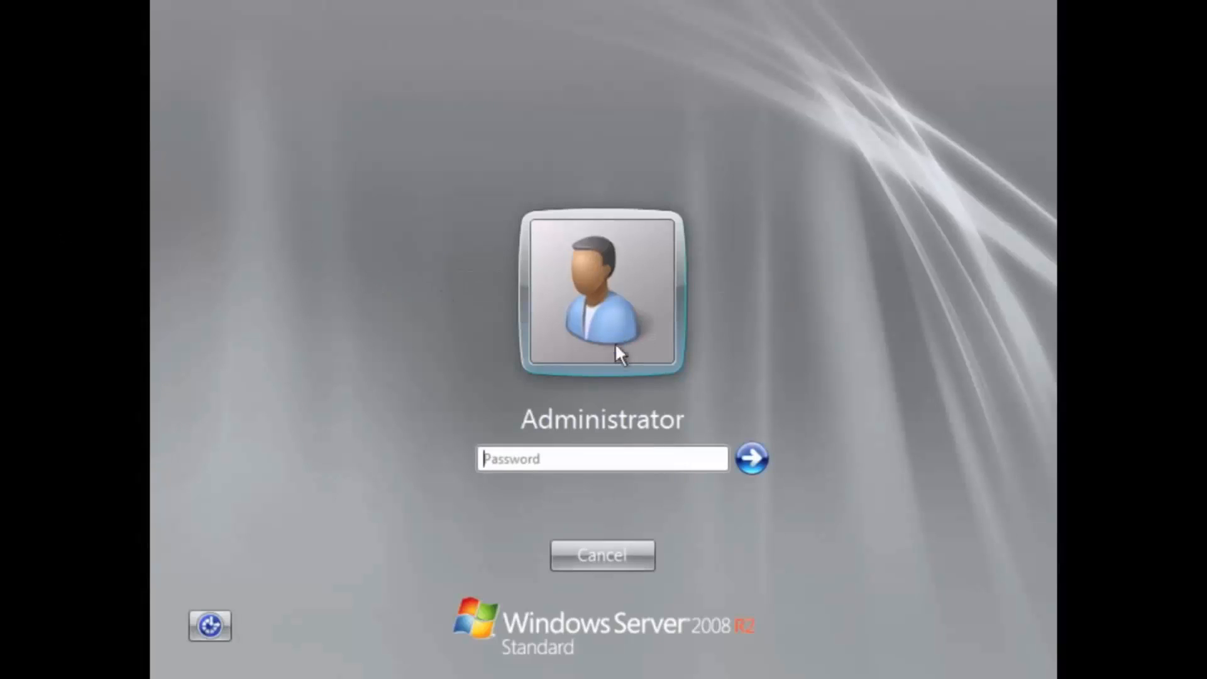
{"action": "left_click", "coordinate": [557, 455]}
{"action": "type", "text": "•••••••••••"}
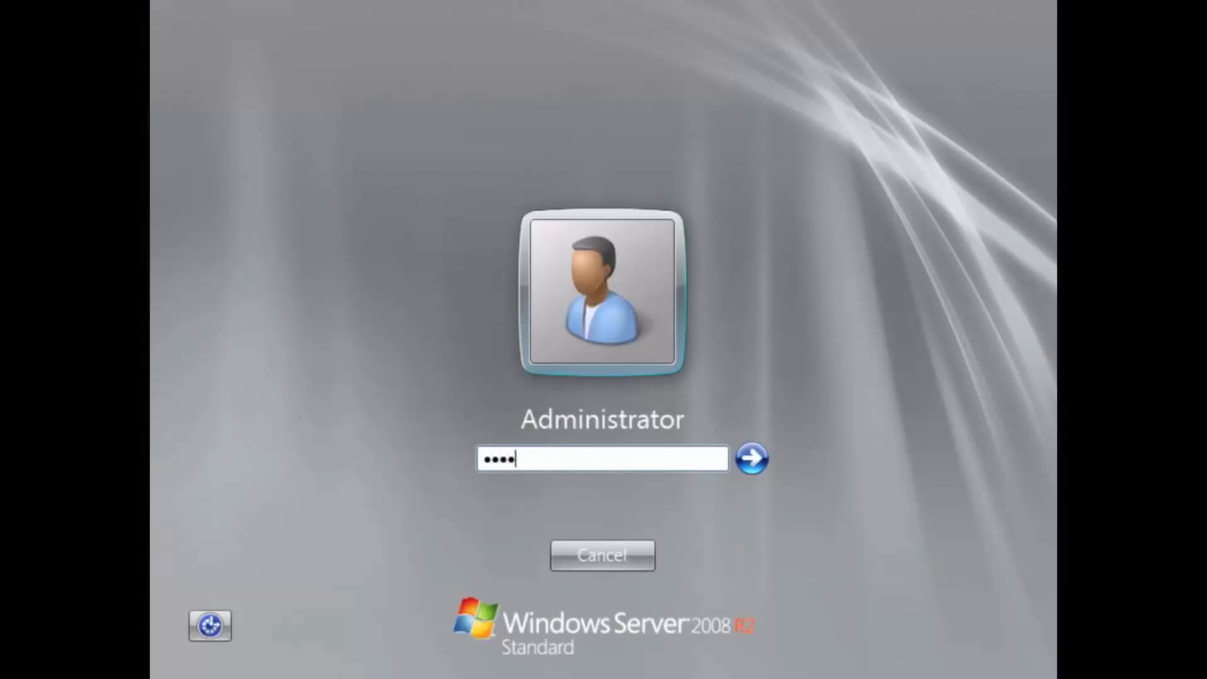
{"action": "key", "text": "Return"}
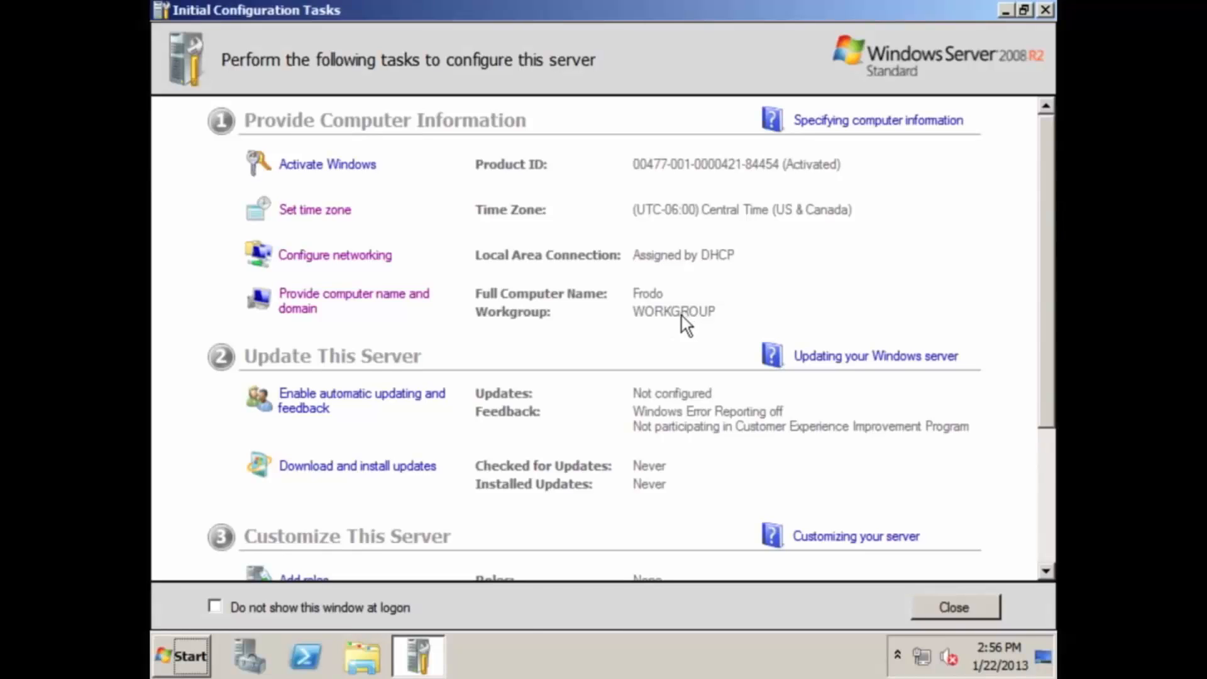
Review the update and customization tasks and the automatic updating and feedback options, leaving the update settings unconfigured.
{"action": "scroll", "coordinate": [549, 380], "scroll_direction": "down", "scroll_amount": 3}
{"action": "scroll", "coordinate": [529, 371], "scroll_direction": "up", "scroll_amount": 2}
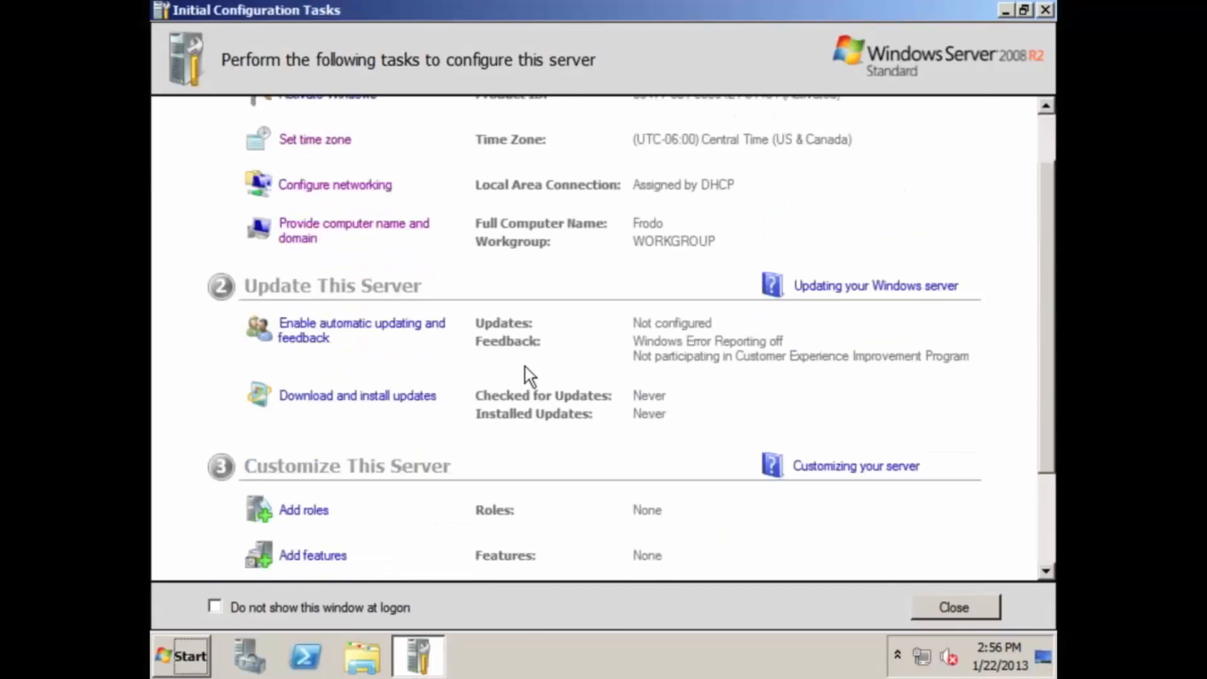
{"action": "scroll", "coordinate": [529, 375], "scroll_direction": "down", "scroll_amount": 2}
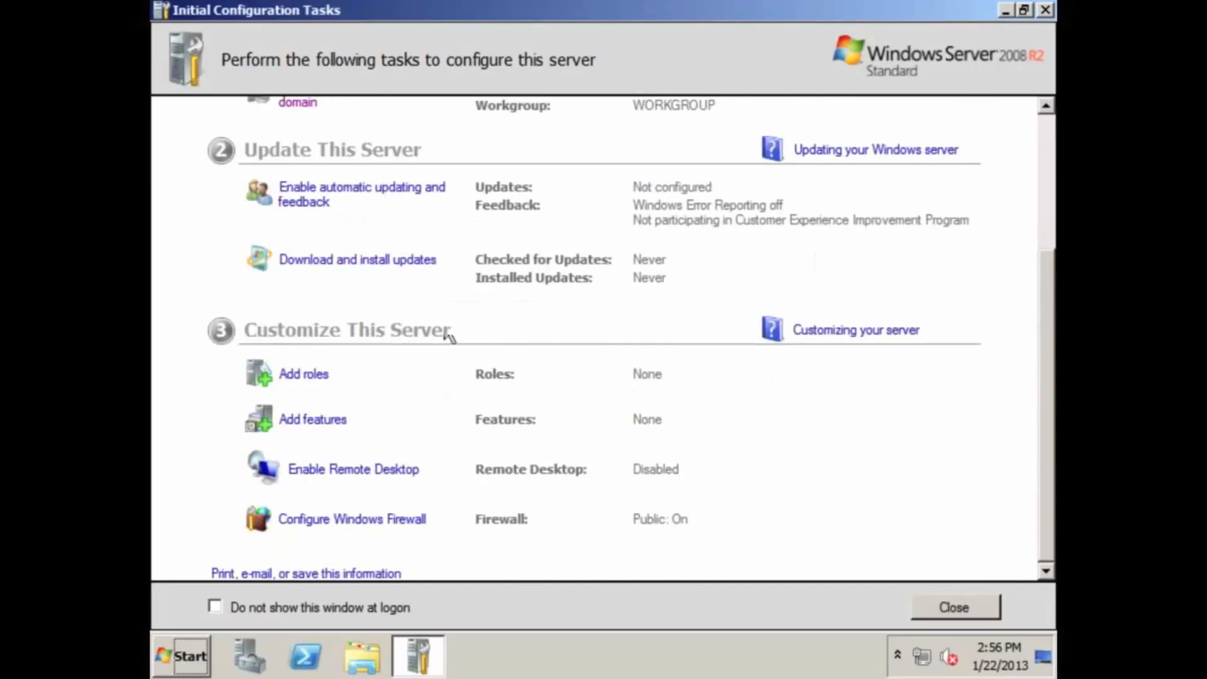
{"action": "left_click", "coordinate": [304, 203]}
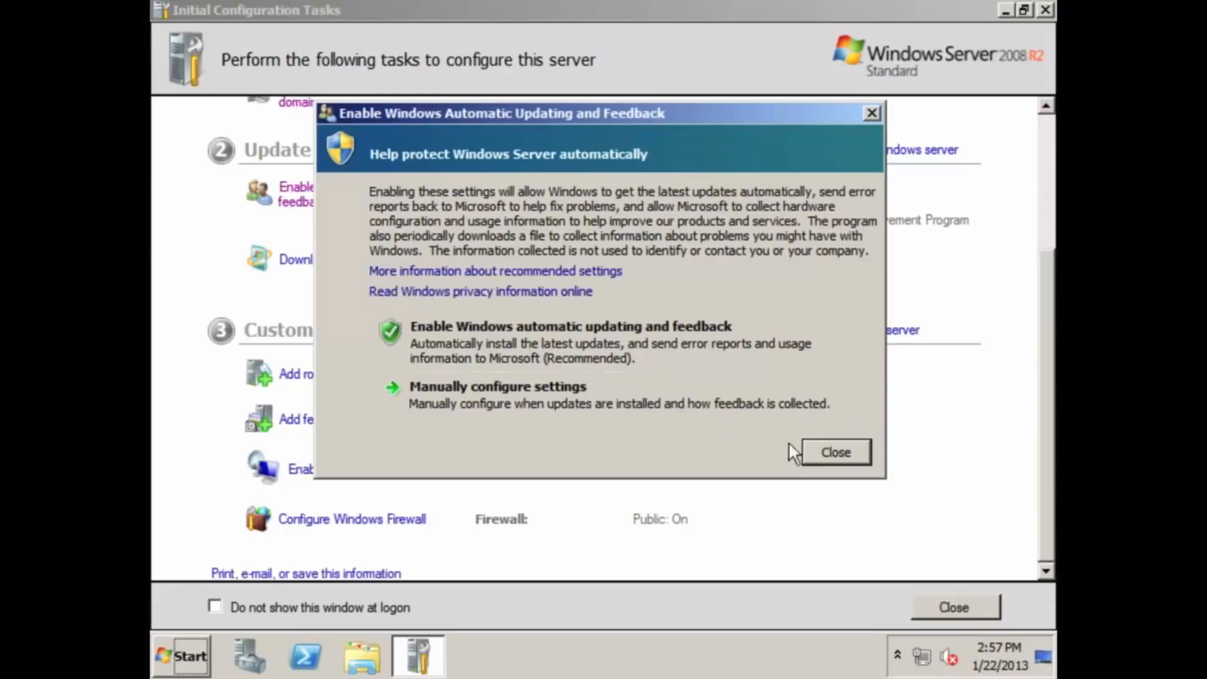
{"action": "left_click", "coordinate": [805, 445]}
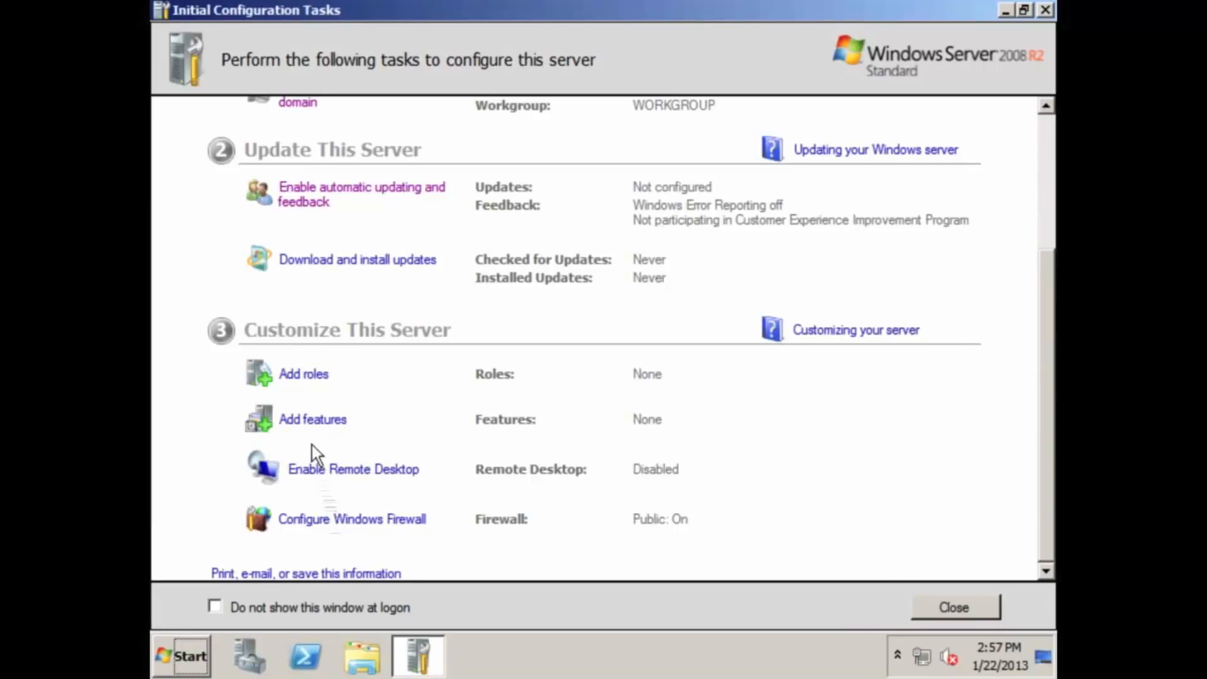
Review the server roles available in the Add Roles Wizard and cancel the wizard without installing any.
{"action": "left_click", "coordinate": [298, 376]}
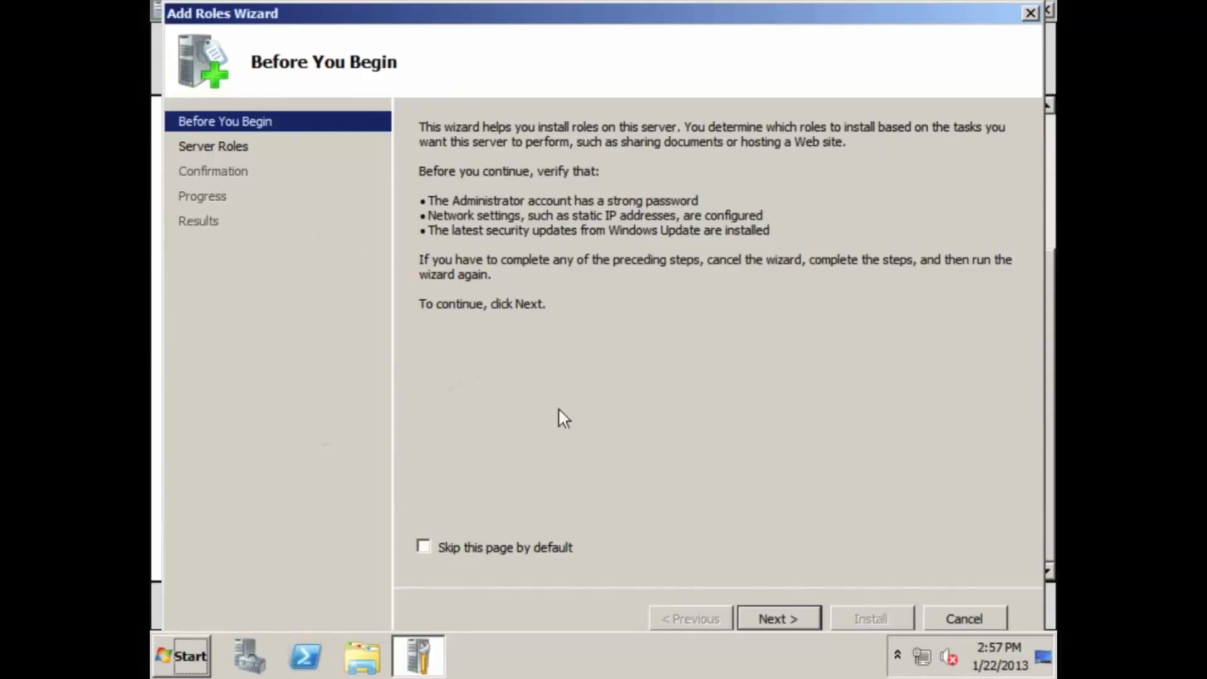
{"action": "left_click", "coordinate": [777, 618]}
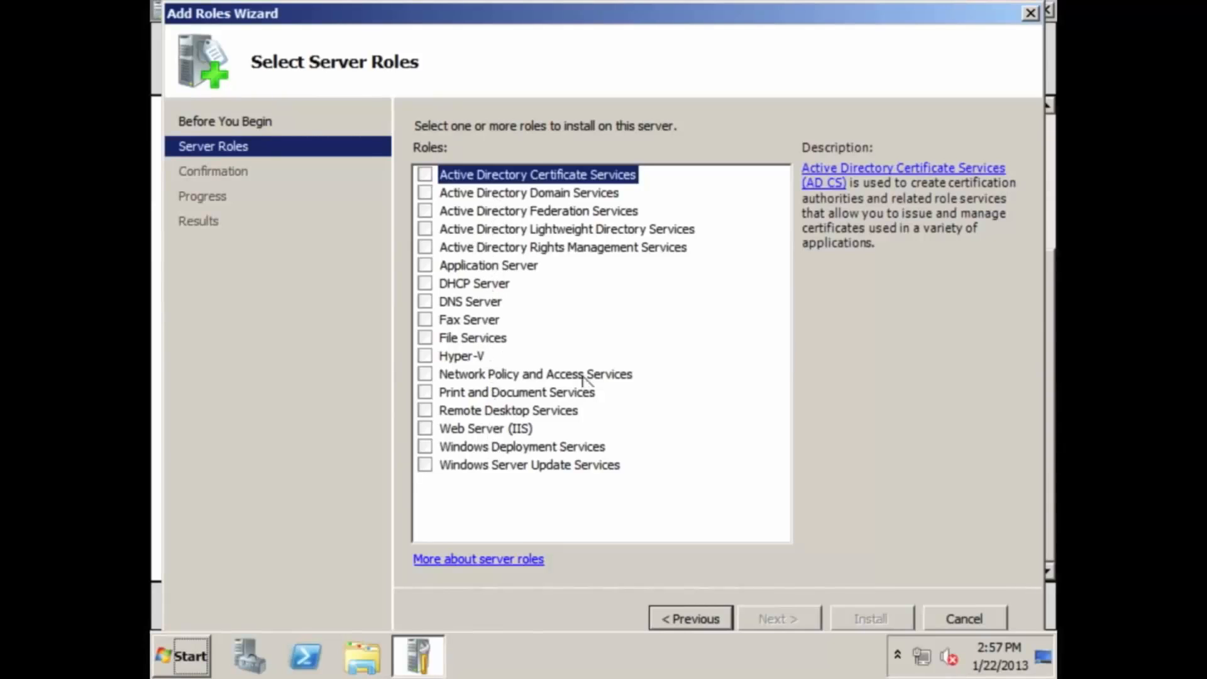
{"action": "left_click", "coordinate": [952, 608]}
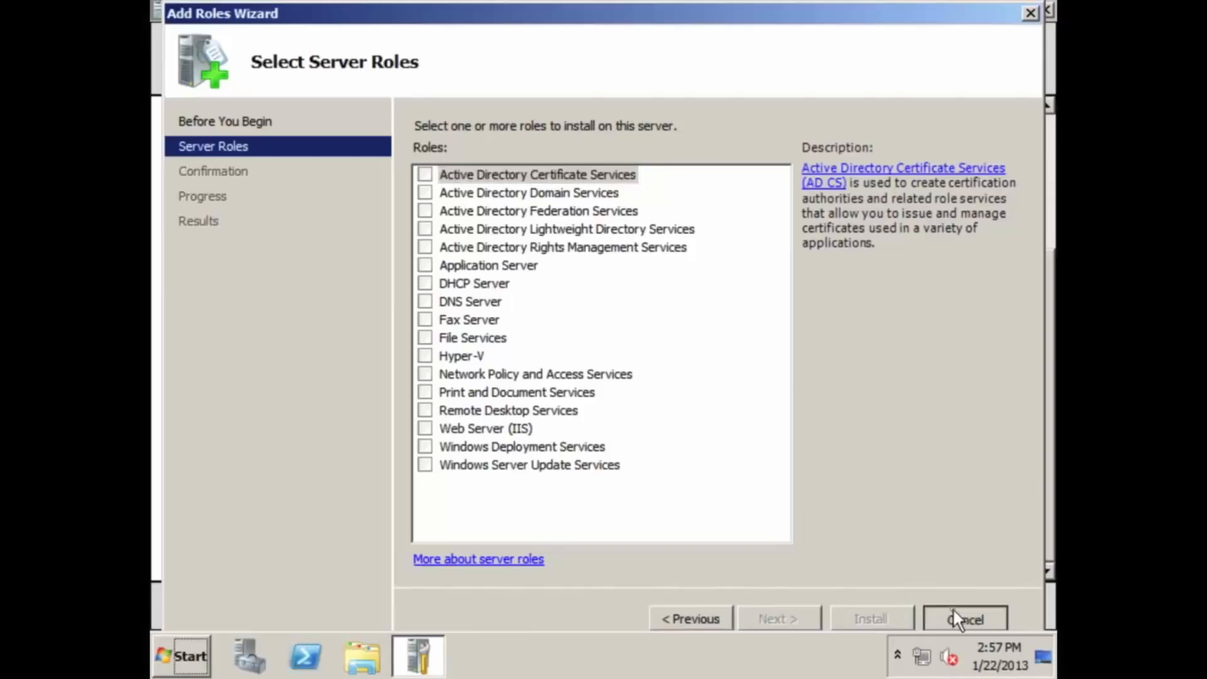
{"action": "left_click", "coordinate": [676, 347]}
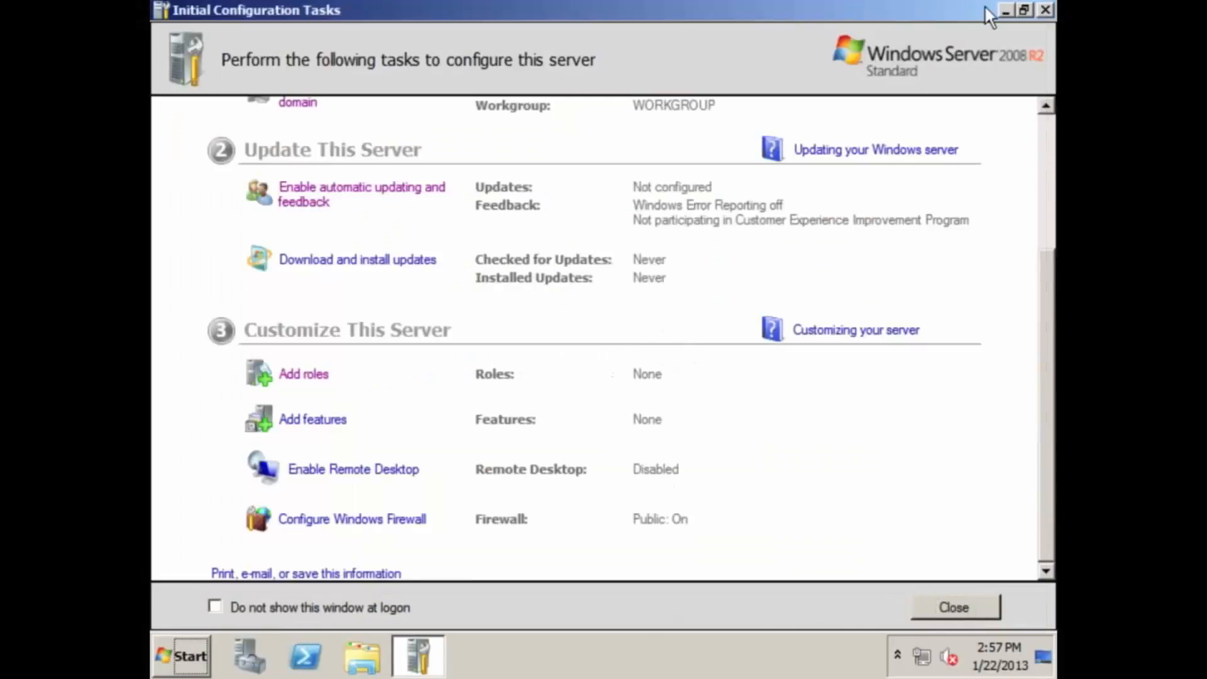
{"action": "left_click", "coordinate": [1006, 10]}
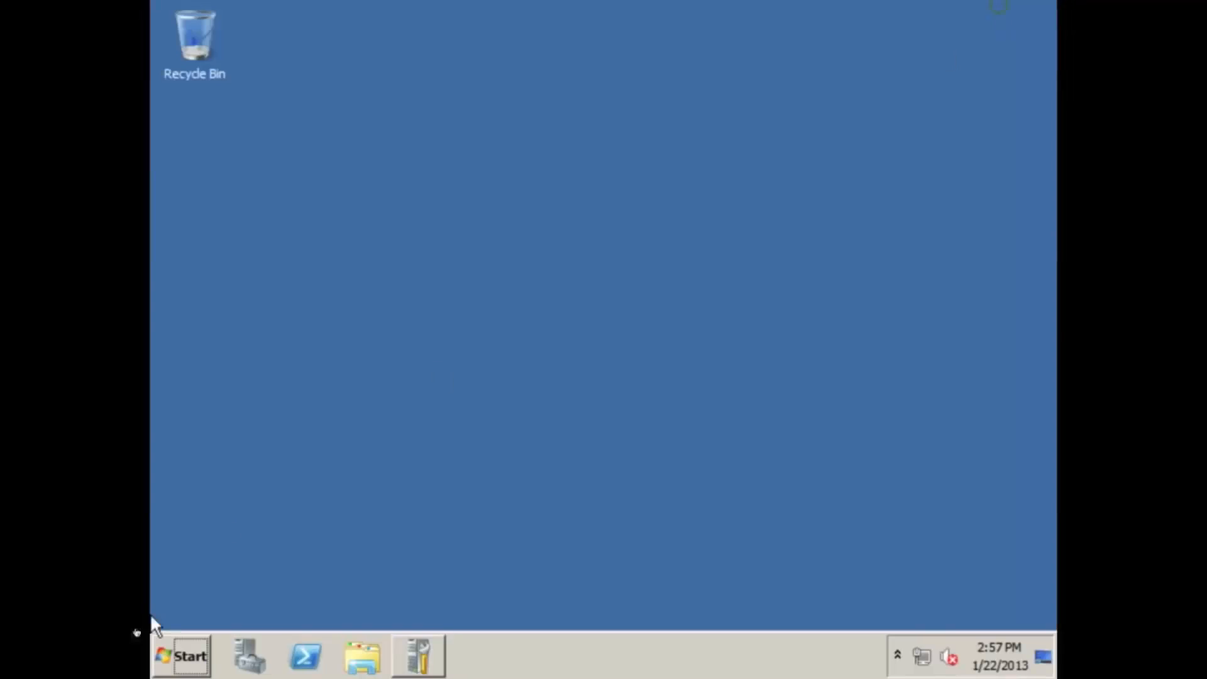
{"action": "left_click", "coordinate": [619, 338]}
{"action": "left_click", "coordinate": [200, 654]}
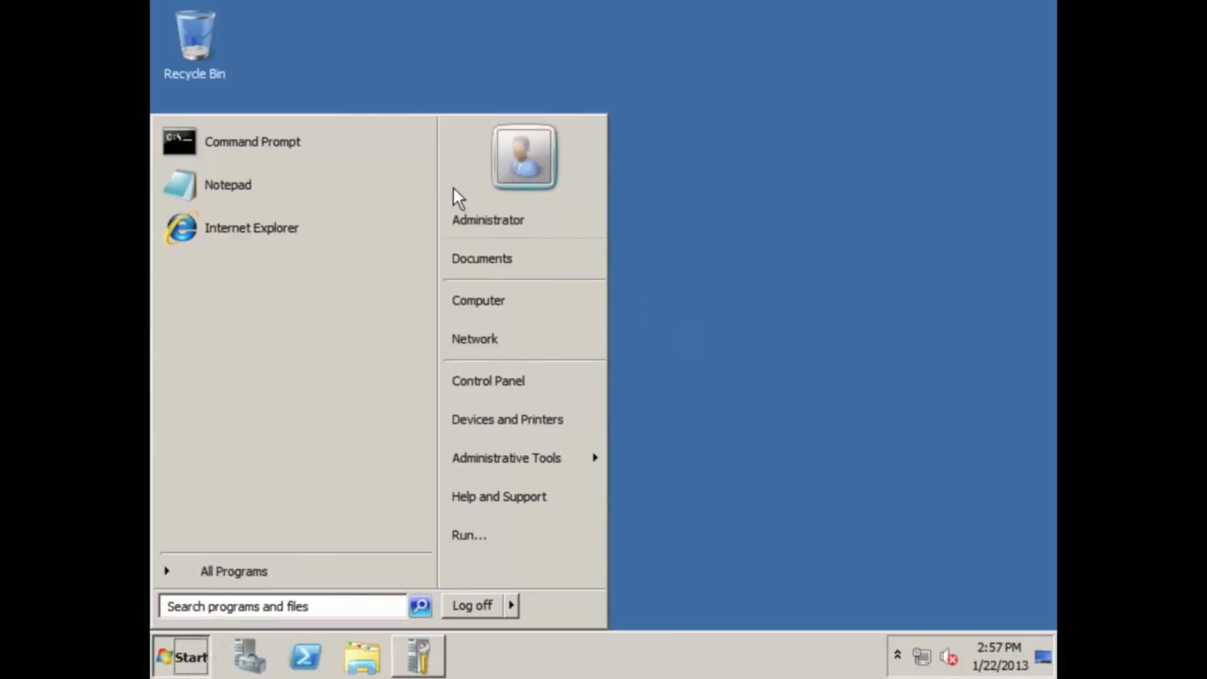
{"action": "left_click", "coordinate": [714, 244]}
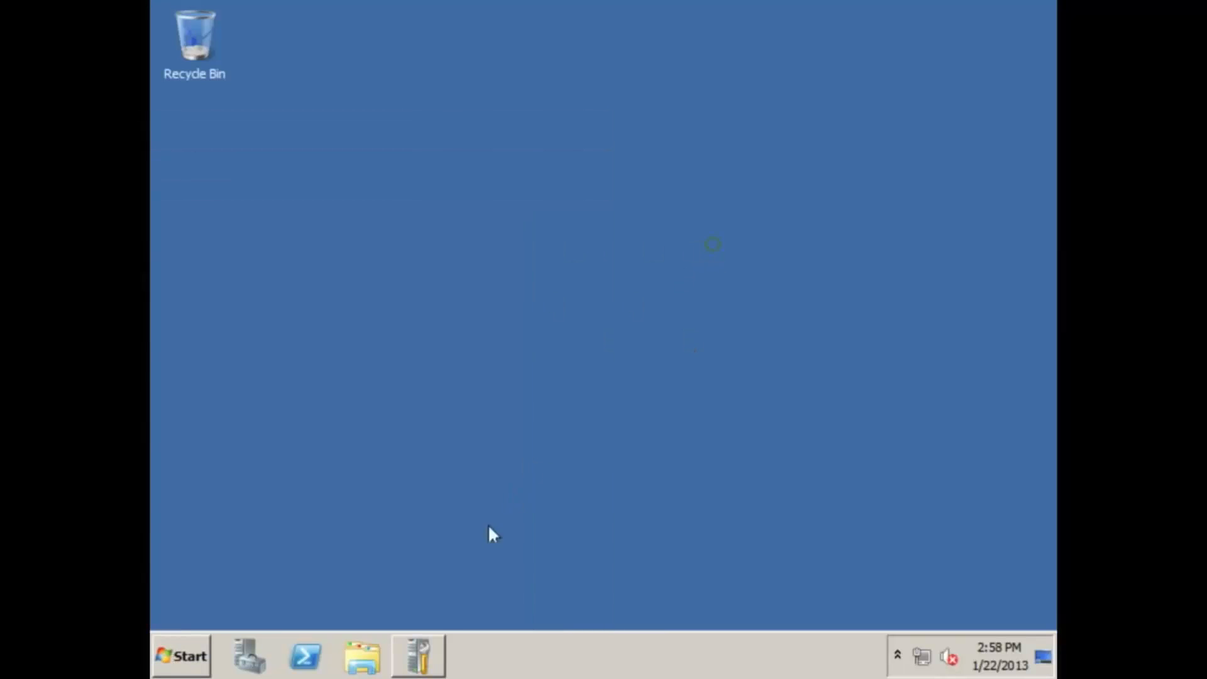
{"action": "left_click", "coordinate": [423, 656]}
Review the features available in the Add Features Wizard and cancel the wizard without installing any.
{"action": "left_click", "coordinate": [323, 418]}
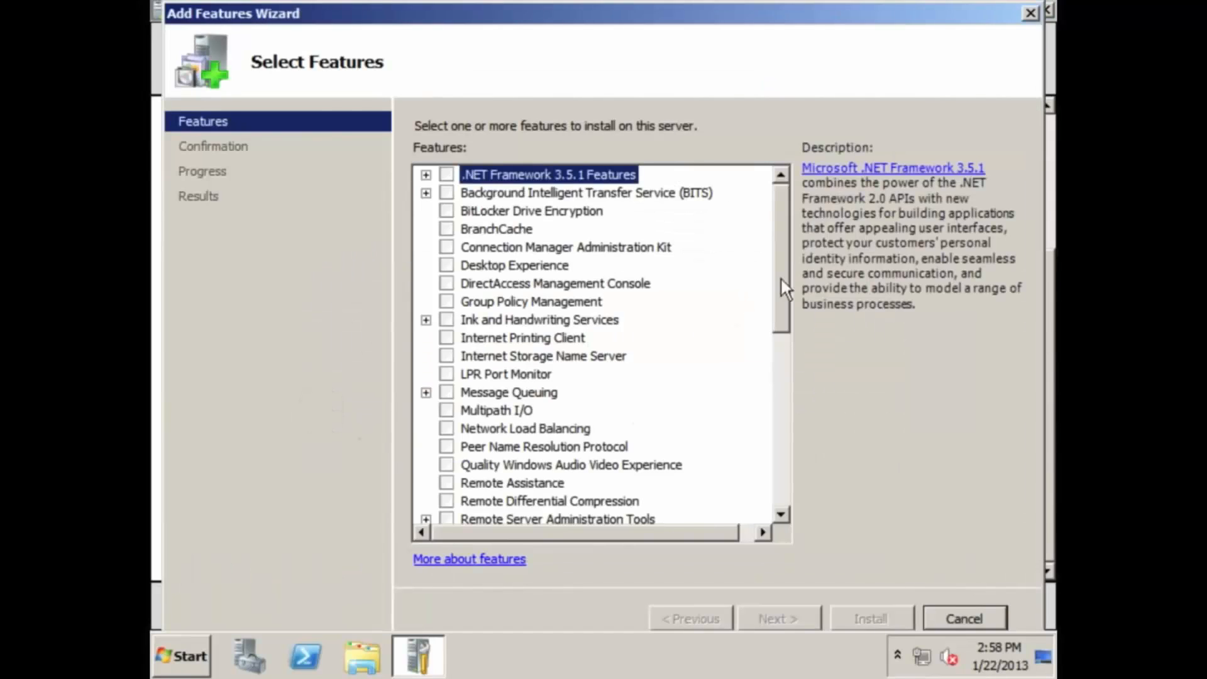
{"action": "mouse_move", "coordinate": [786, 274]}
{"action": "left_mouse_down"}
{"action": "mouse_move", "coordinate": [784, 443]}
{"action": "mouse_move", "coordinate": [779, 258]}
{"action": "left_mouse_up"}
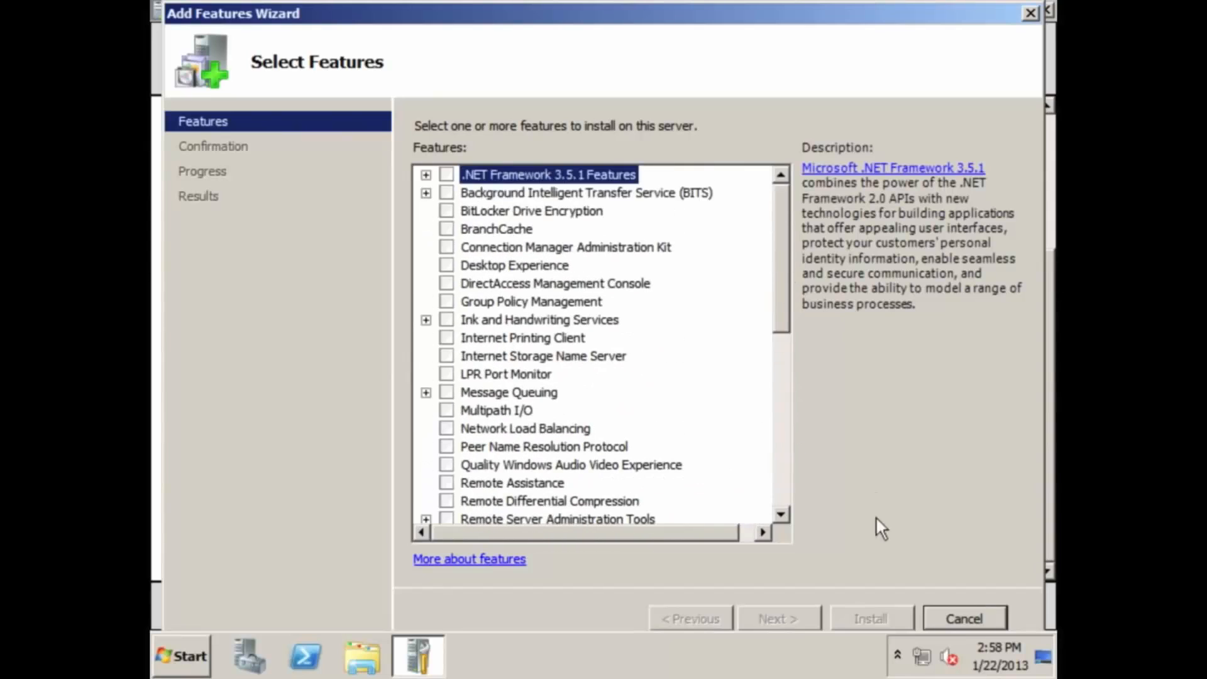
{"action": "left_click", "coordinate": [955, 622]}
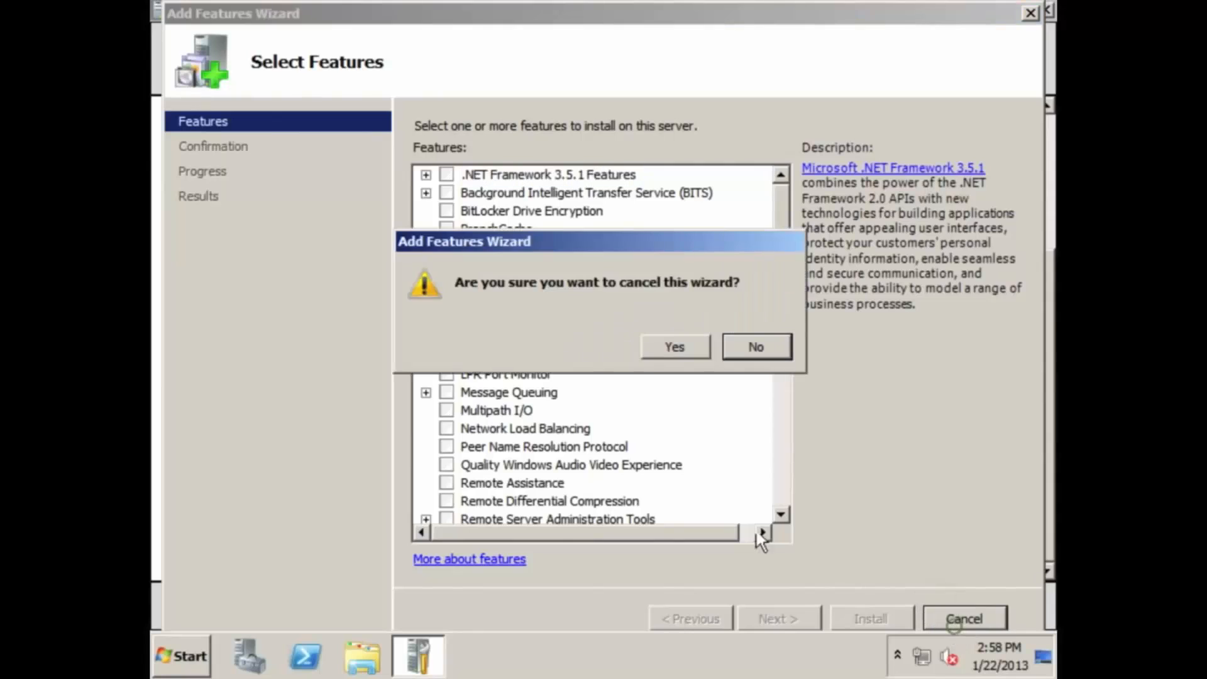
{"action": "left_click", "coordinate": [690, 356]}
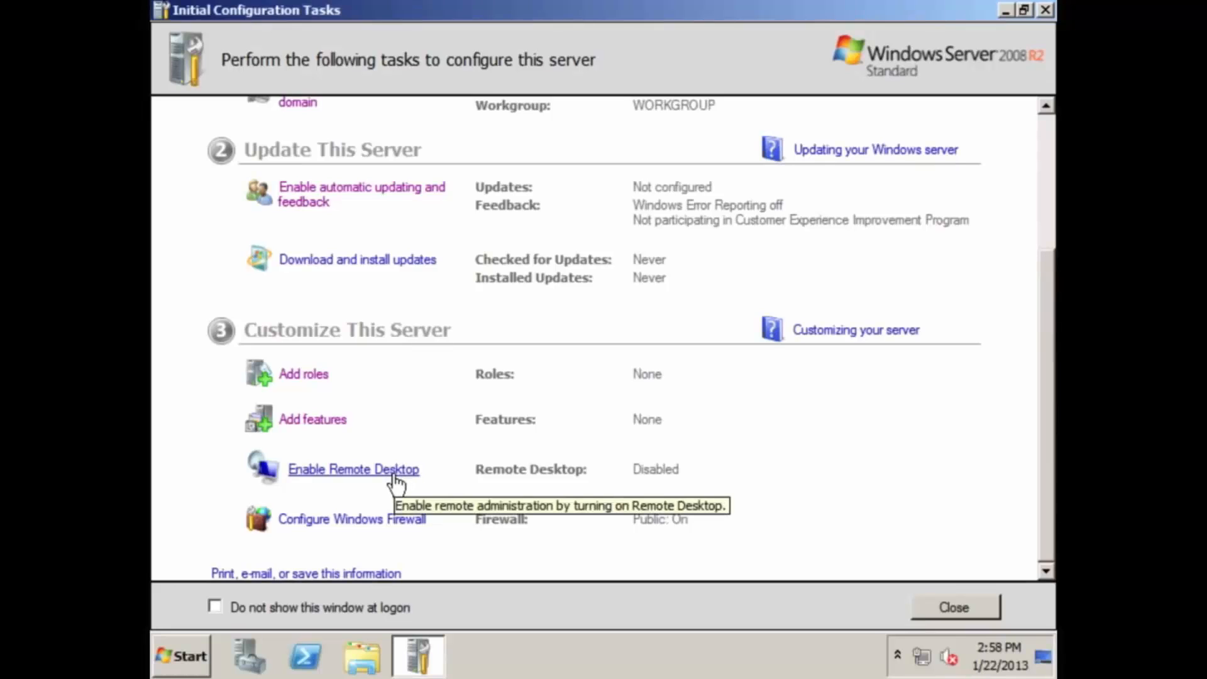
{"action": "left_click", "coordinate": [393, 520]}
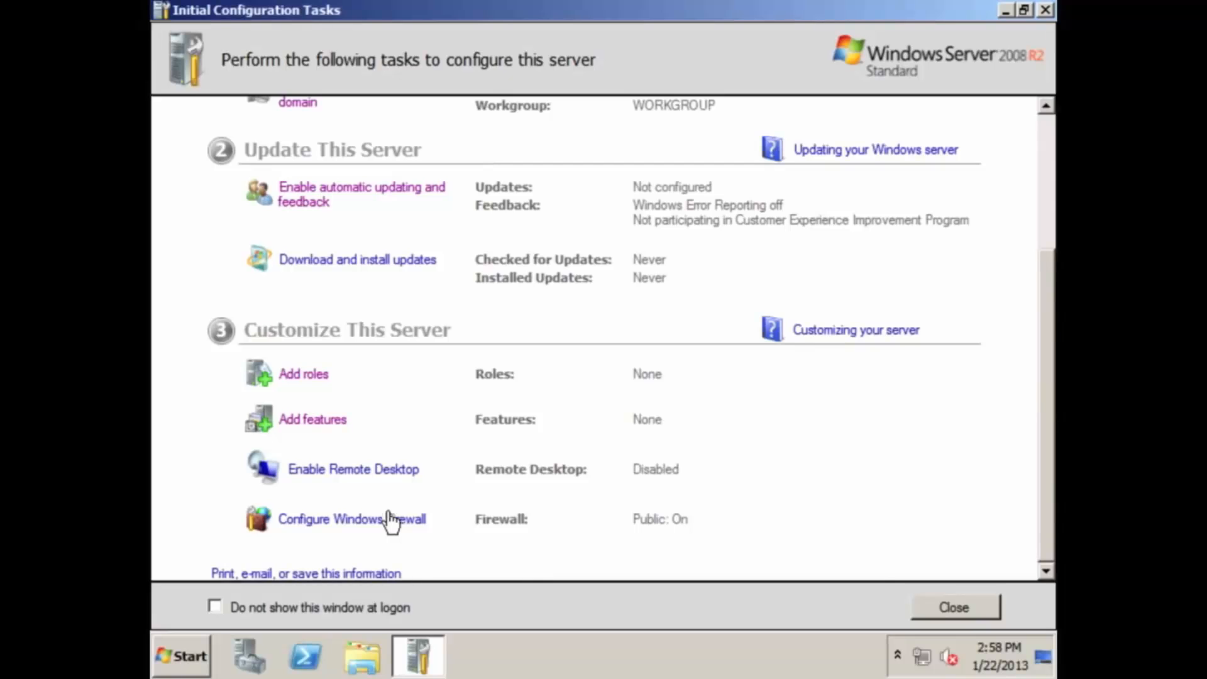
{"action": "scroll", "coordinate": [880, 536], "scroll_direction": "up", "scroll_amount": 5}
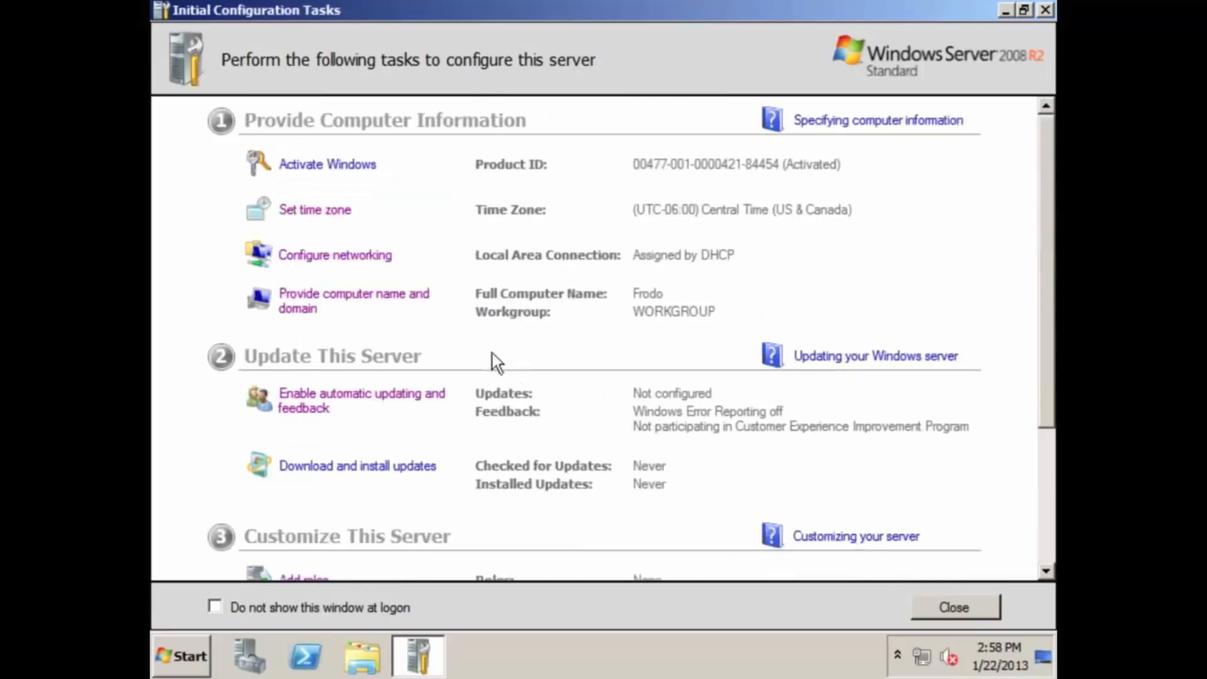